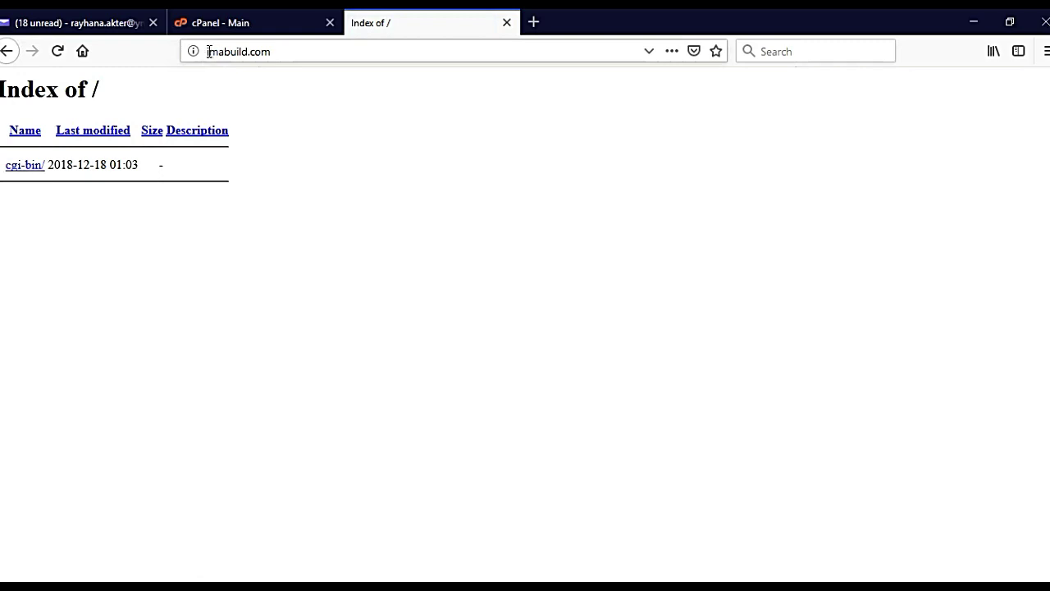
Step: Highlight the imabuild.com address a few times, then return to the cPanel - Main tab
left_click_drag(209, 51, 288, 49)
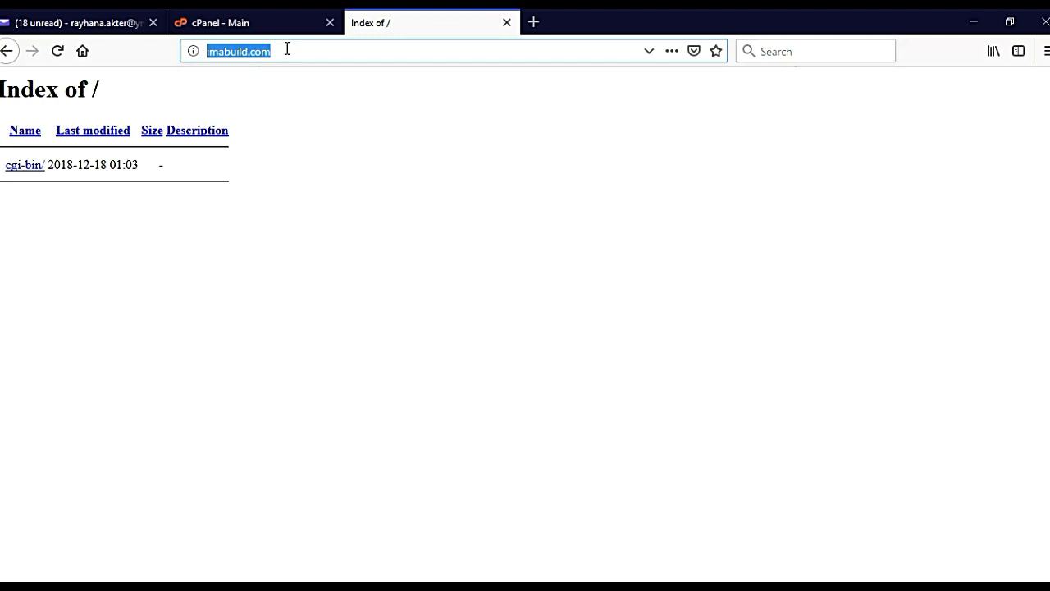
left_click(280, 58)
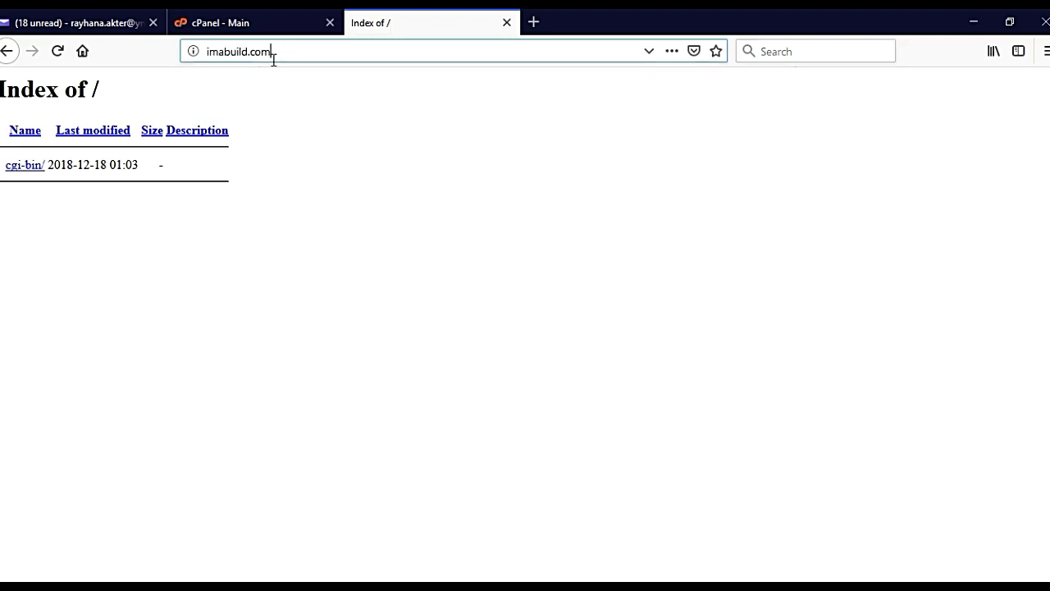
left_click_drag(277, 56, 196, 57)
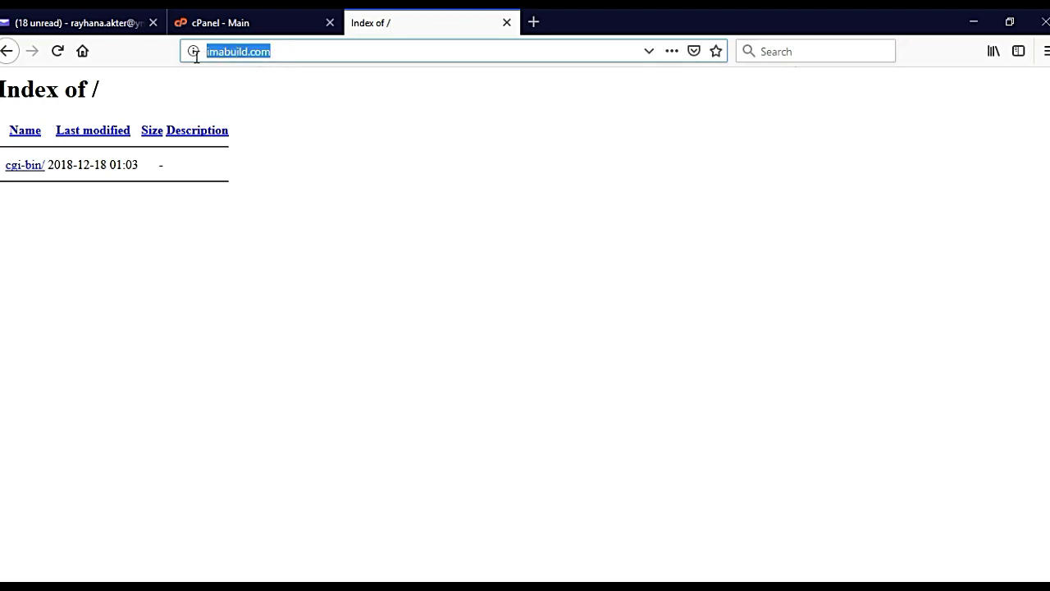
left_click(288, 51)
left_click_drag(300, 51, 203, 54)
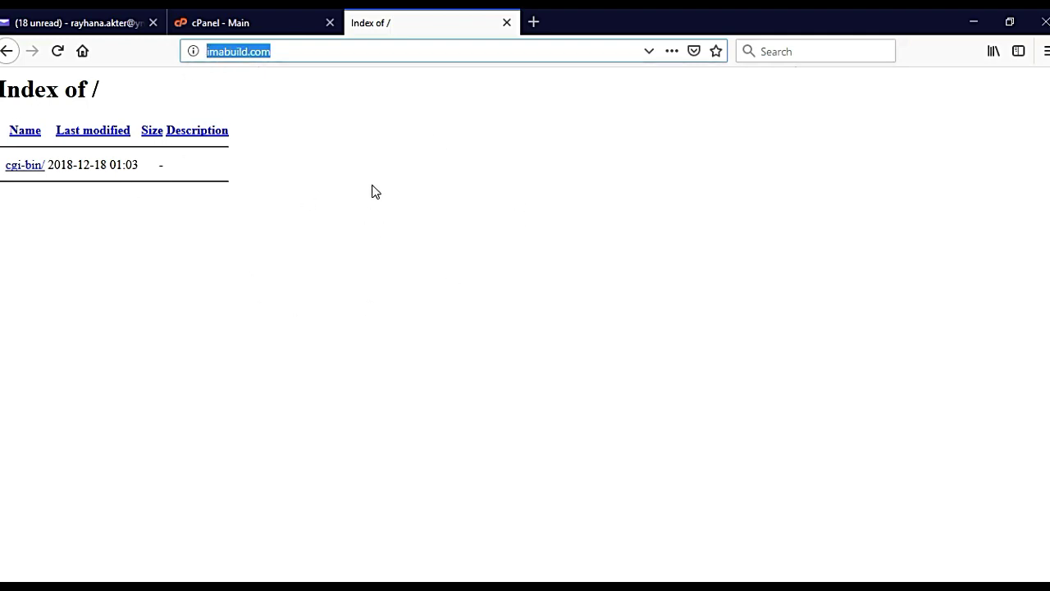
left_click(375, 54)
left_click_drag(273, 51, 61, 52)
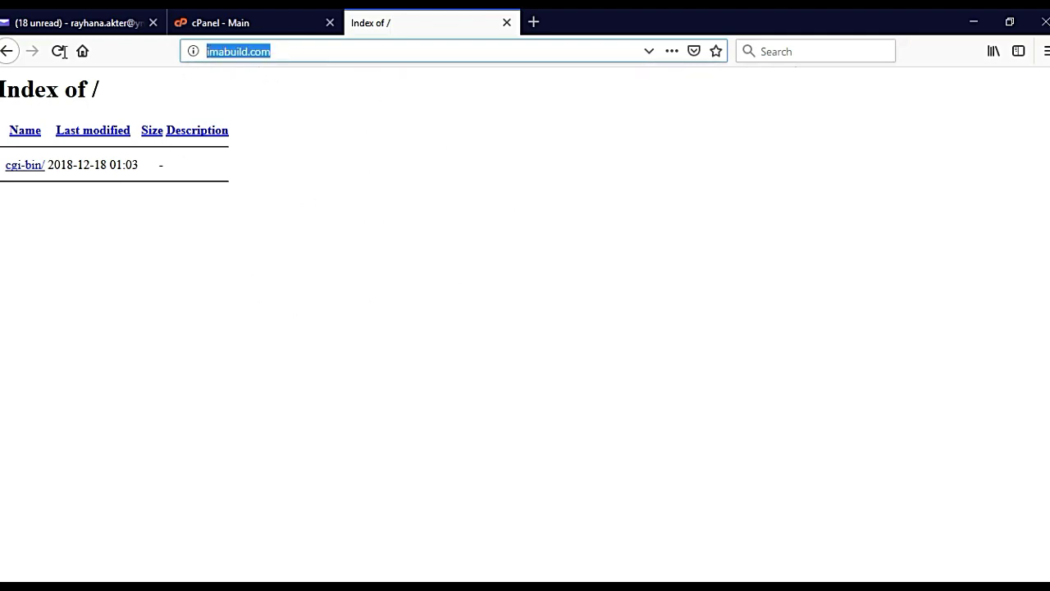
left_click(292, 51)
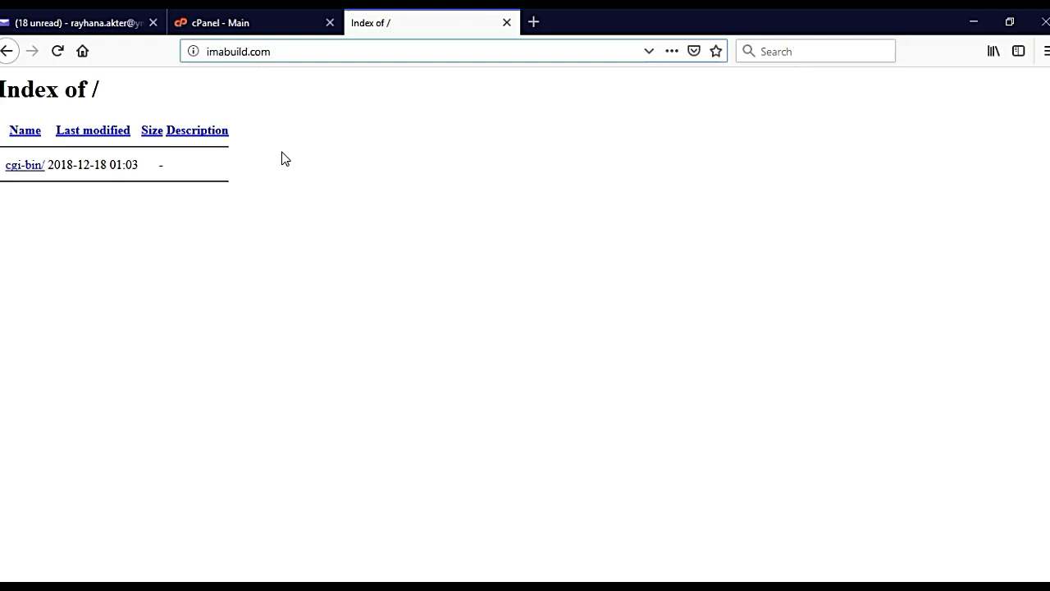
left_click(266, 20)
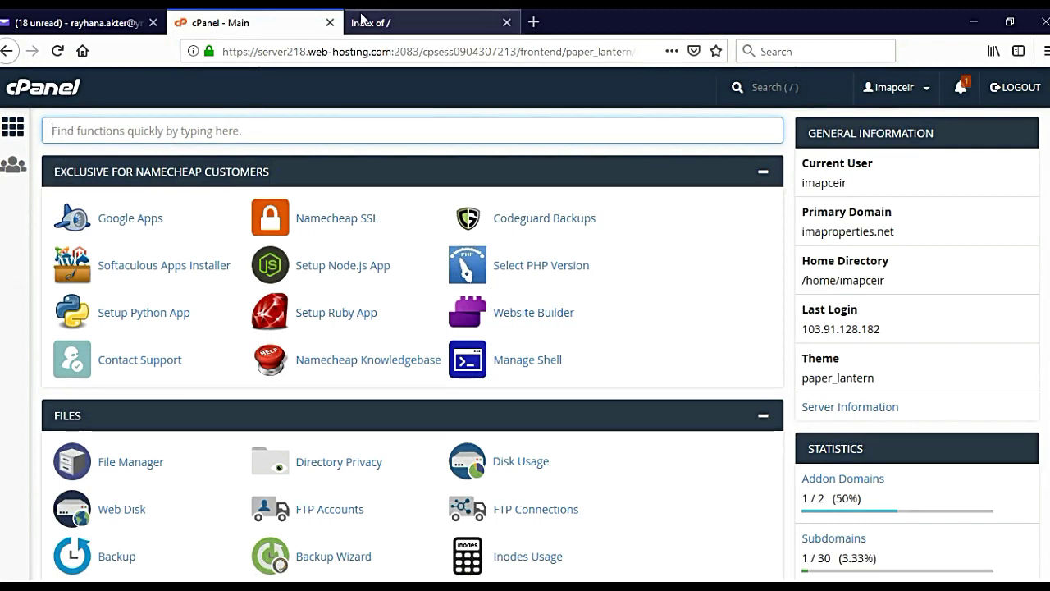
left_click(393, 23)
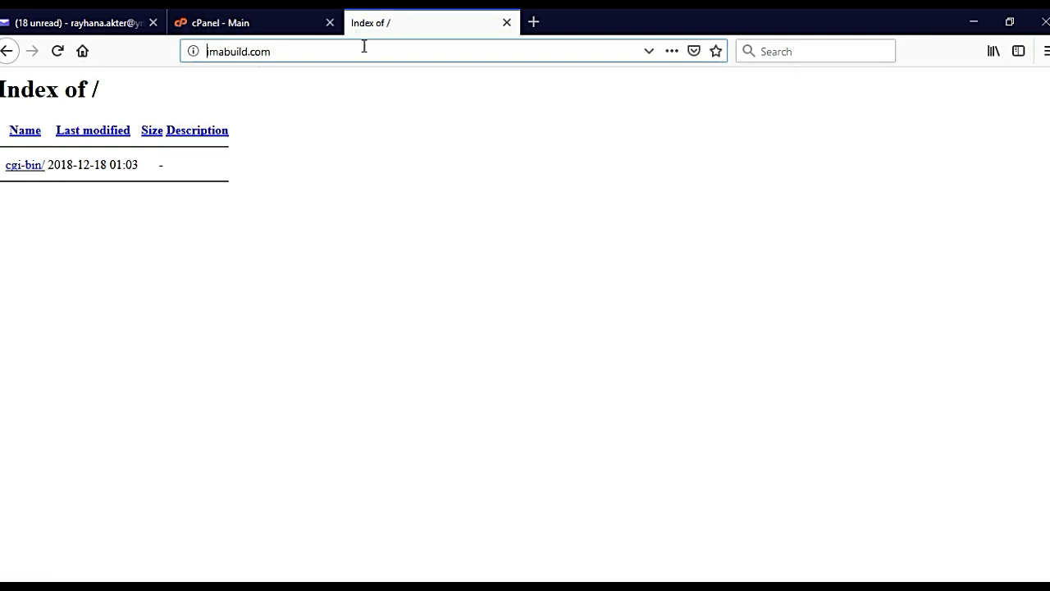
left_click(271, 50)
left_click_drag(271, 51, 205, 51)
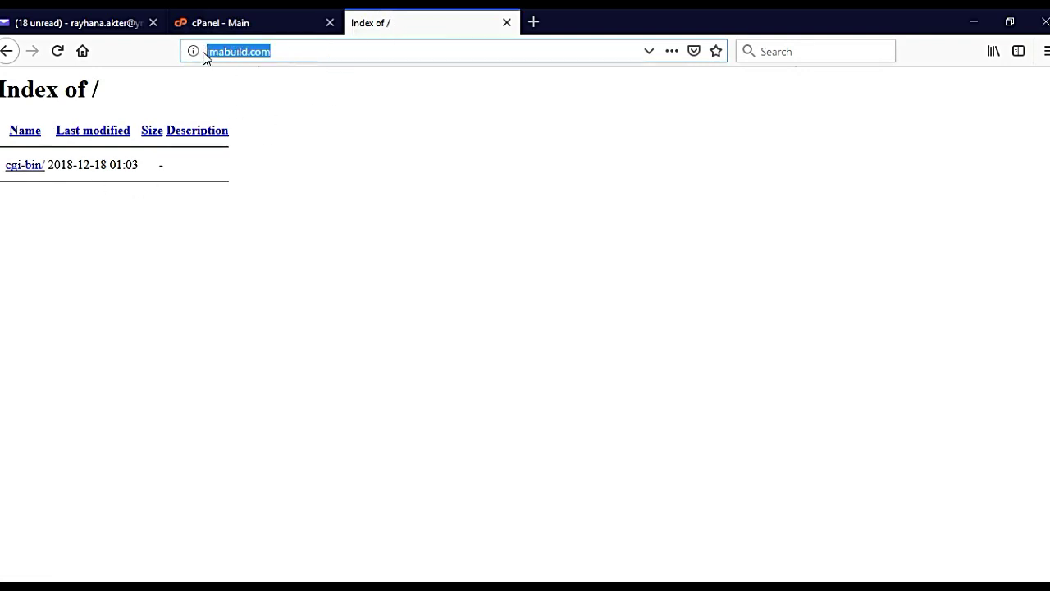
left_click(246, 24)
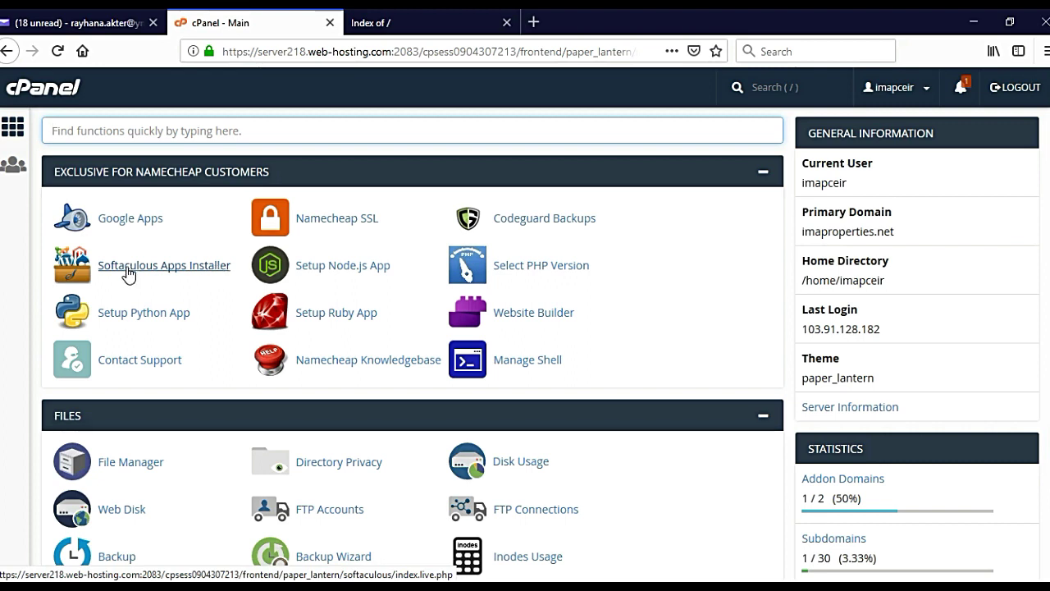
Step: Launch Softaculous Apps Installer from cPanel and browse the Top Scripts grid, WordPress first
left_click(184, 274)
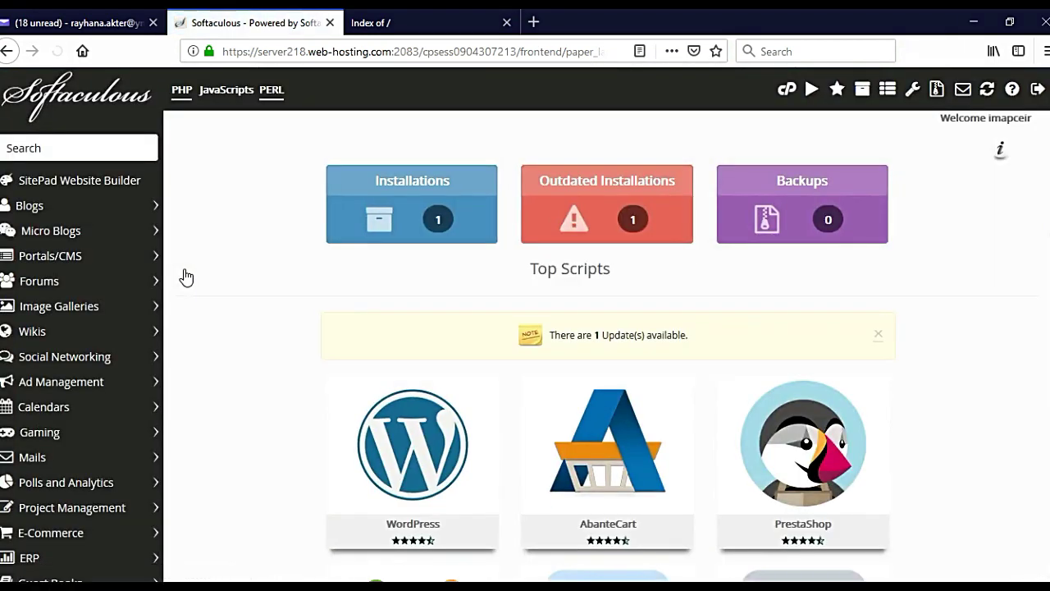
scroll(323, 275, "down", 5)
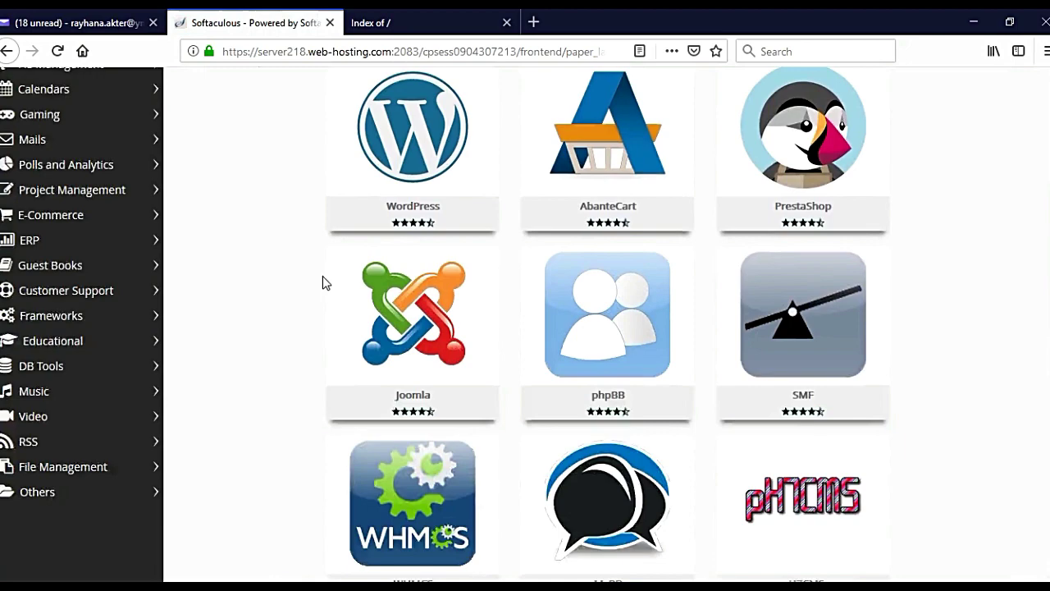
scroll(323, 276, "up", 5)
scroll(399, 446, "down", 3)
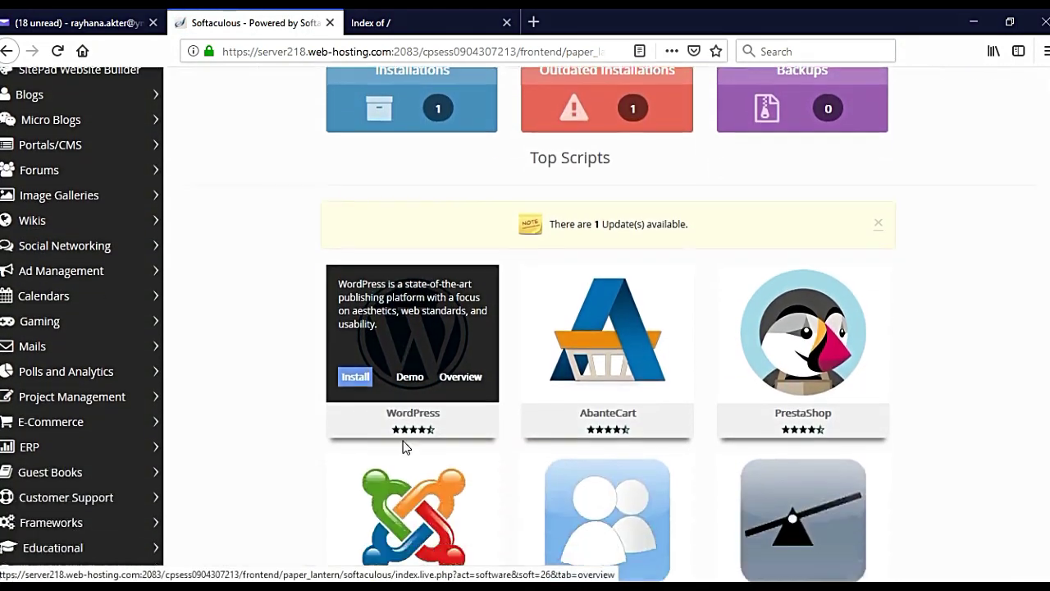
scroll(744, 386, "down", 3)
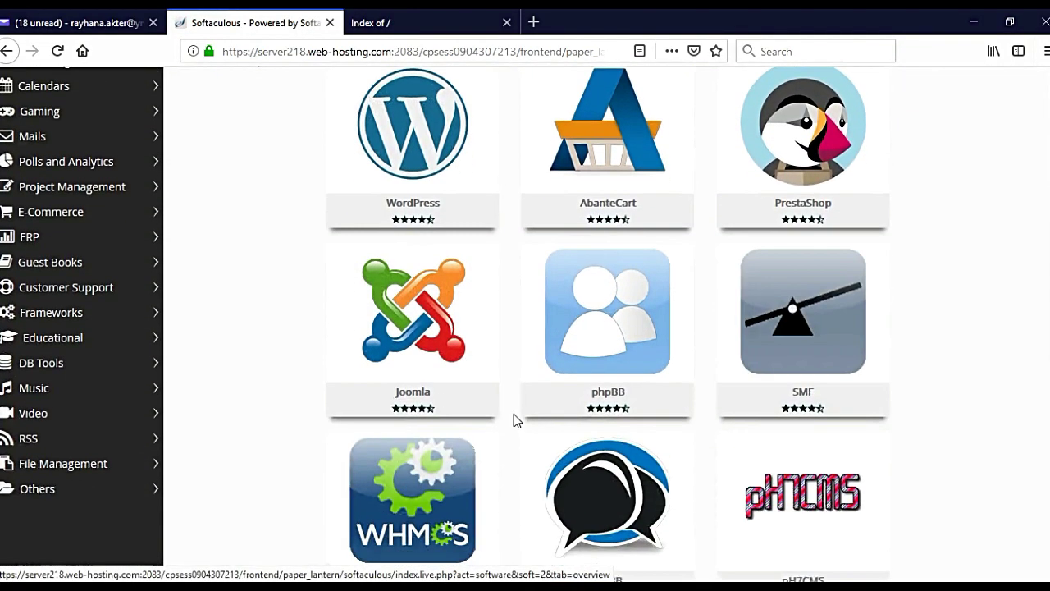
scroll(656, 423, "down", 3)
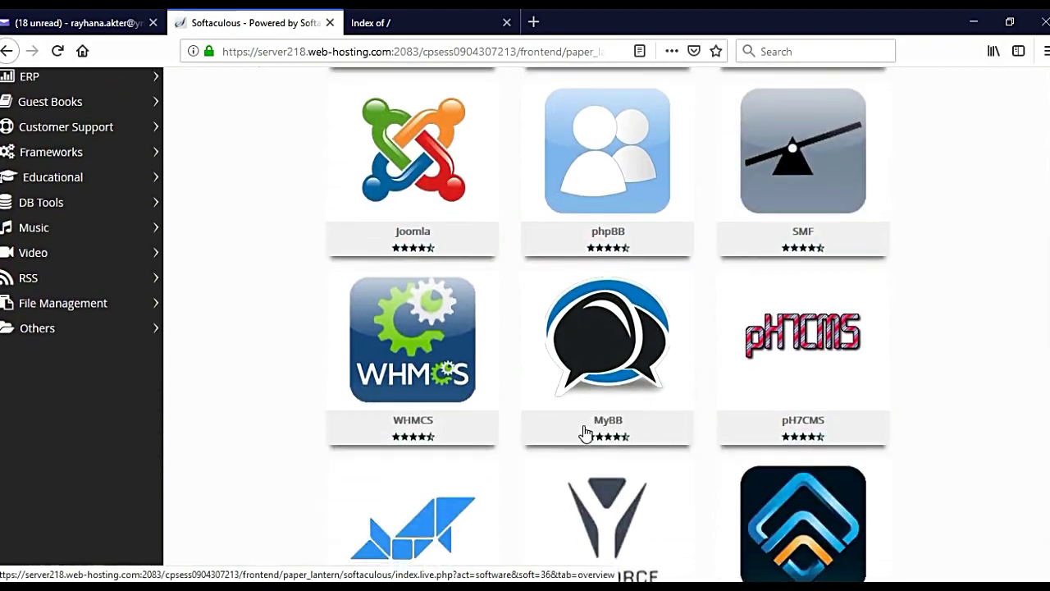
scroll(785, 422, "down", 4)
scroll(786, 421, "up", 3)
scroll(763, 413, "up", 4)
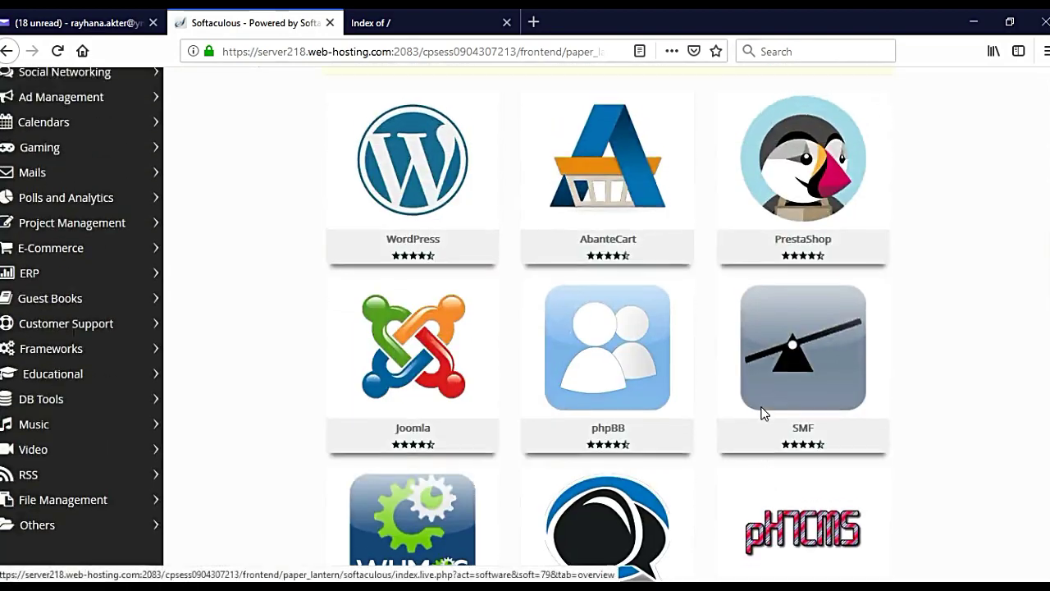
scroll(763, 413, "up", 5)
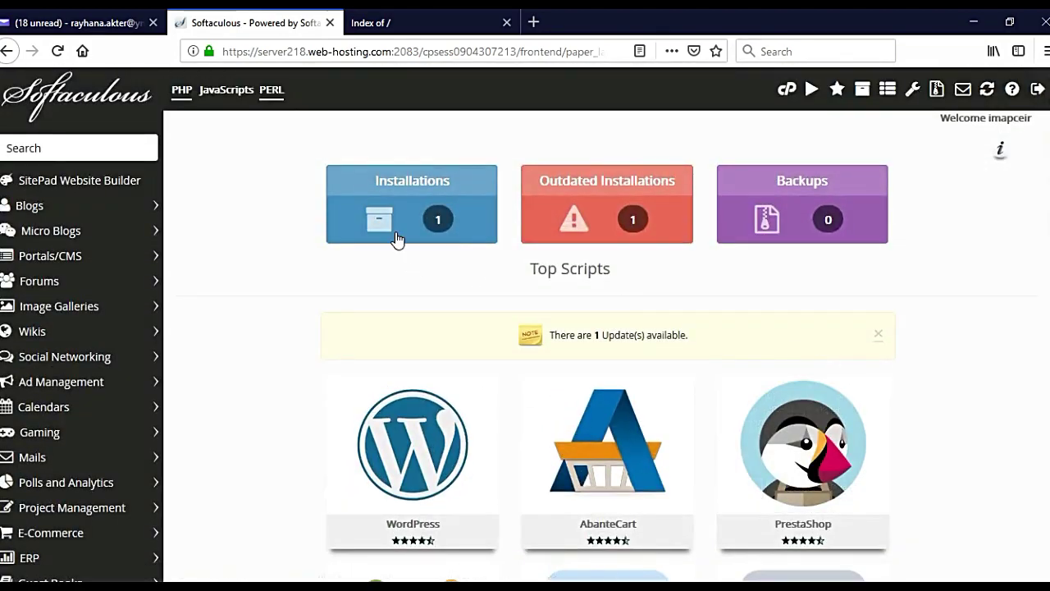
scroll(433, 414, "down", 1)
scroll(433, 414, "down", 2)
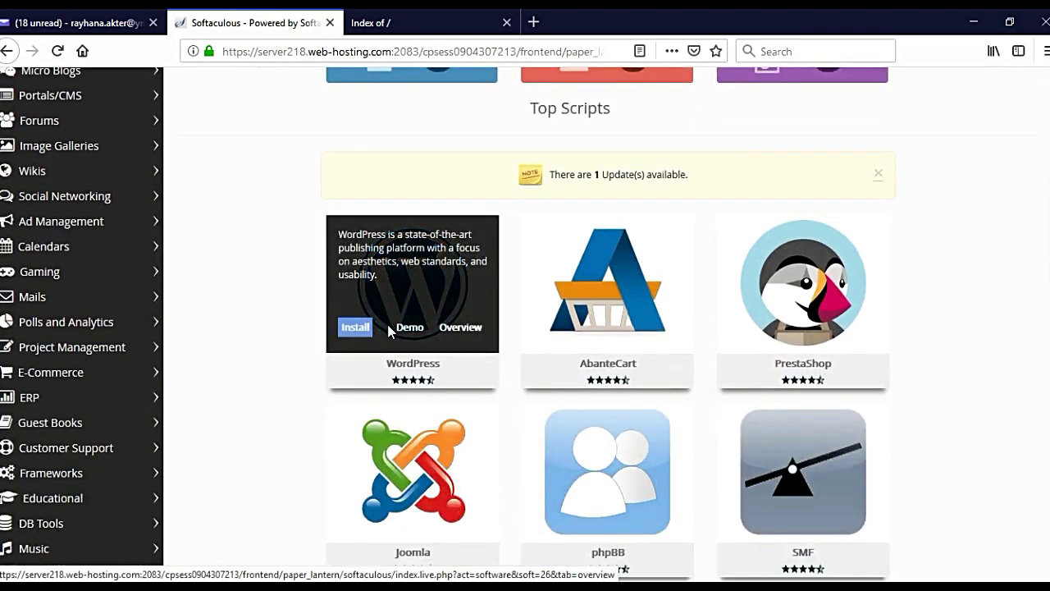
mouse_move(412, 283)
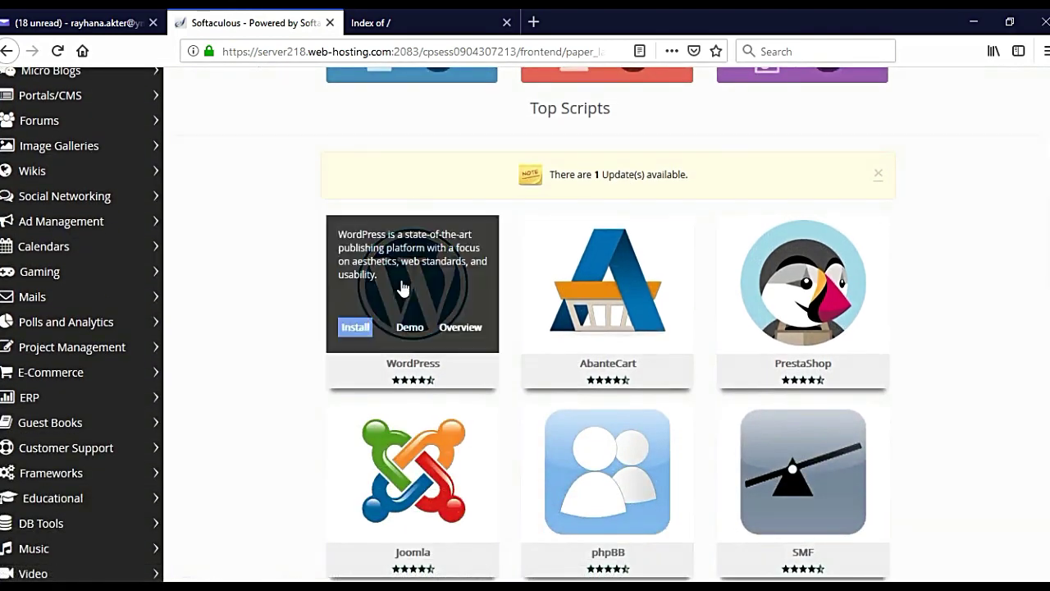
Step: Start a WordPress 5.0.1 install and expand the Choose Domain list to reveal imabuild.com
left_click(355, 332)
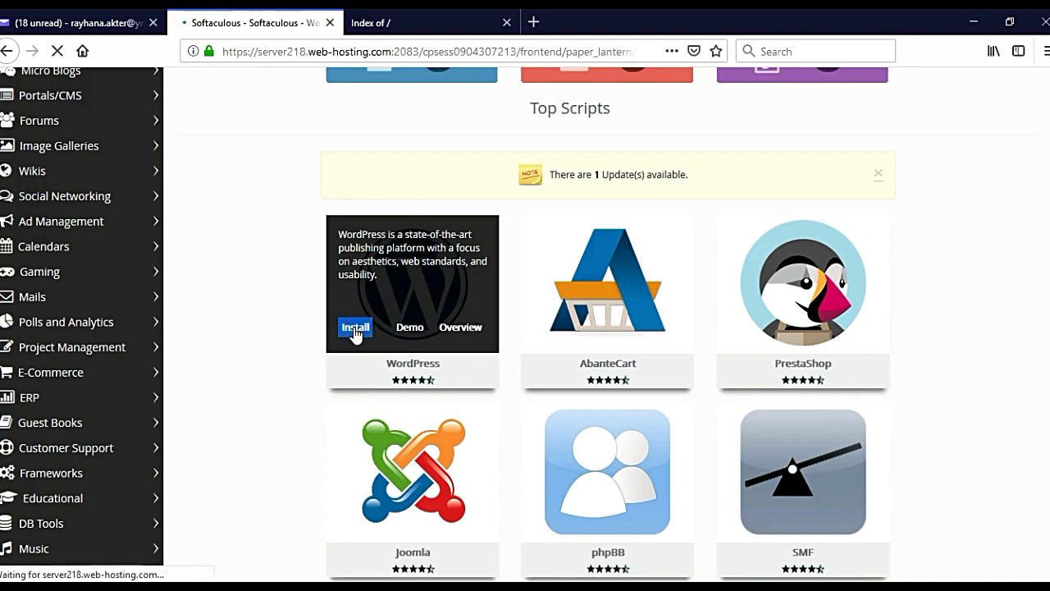
scroll(371, 330, "down", 1)
scroll(371, 329, "down", 1)
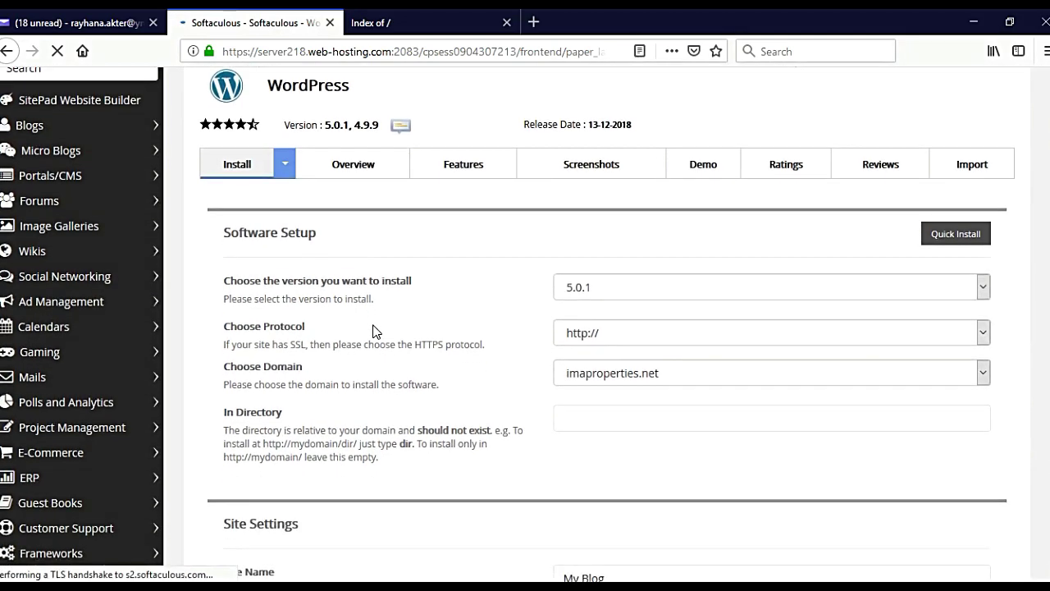
scroll(372, 330, "down", 2)
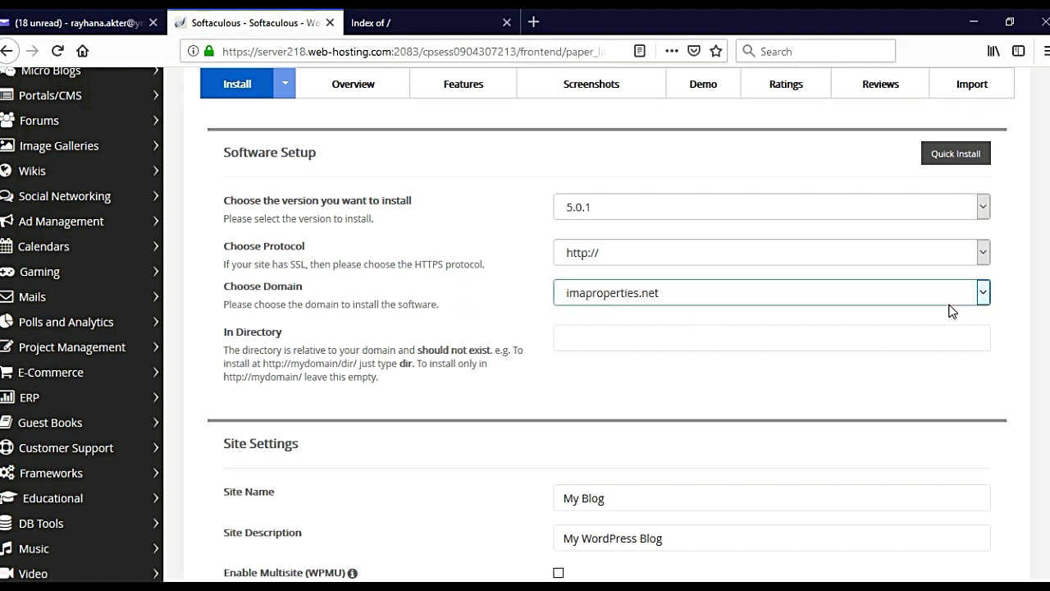
left_click(982, 295)
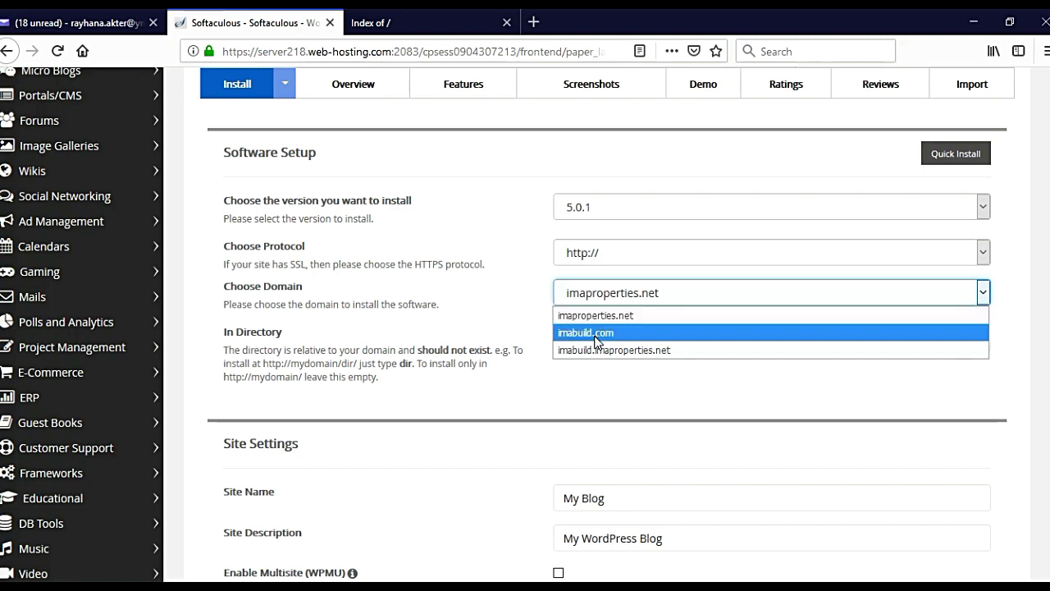
Step: Pick imabuild.com as the domain, keep WordPress 5.0.1, and list the four protocol choices
left_click(631, 334)
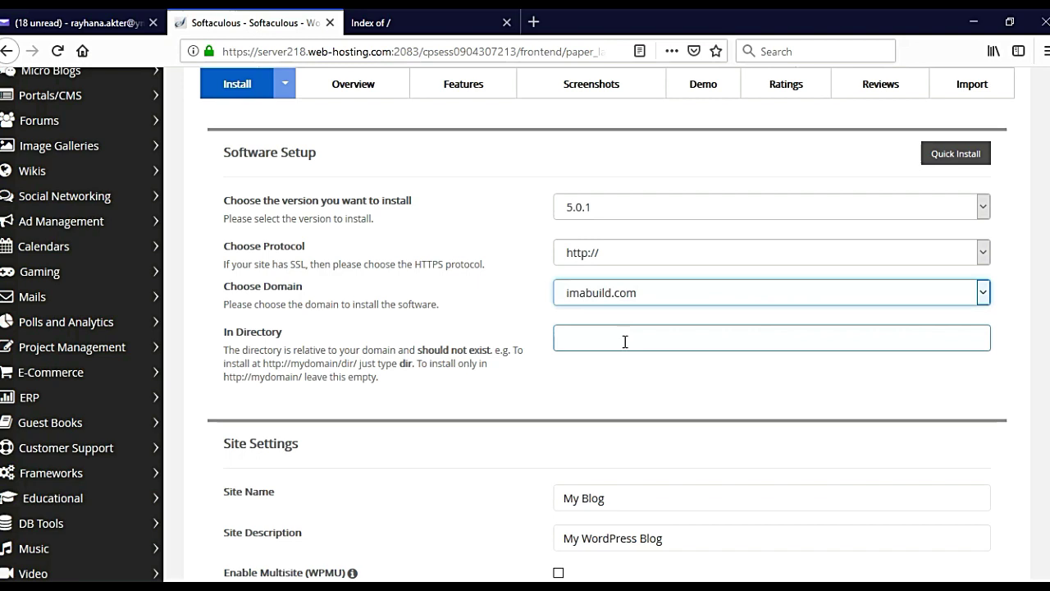
left_click(626, 341)
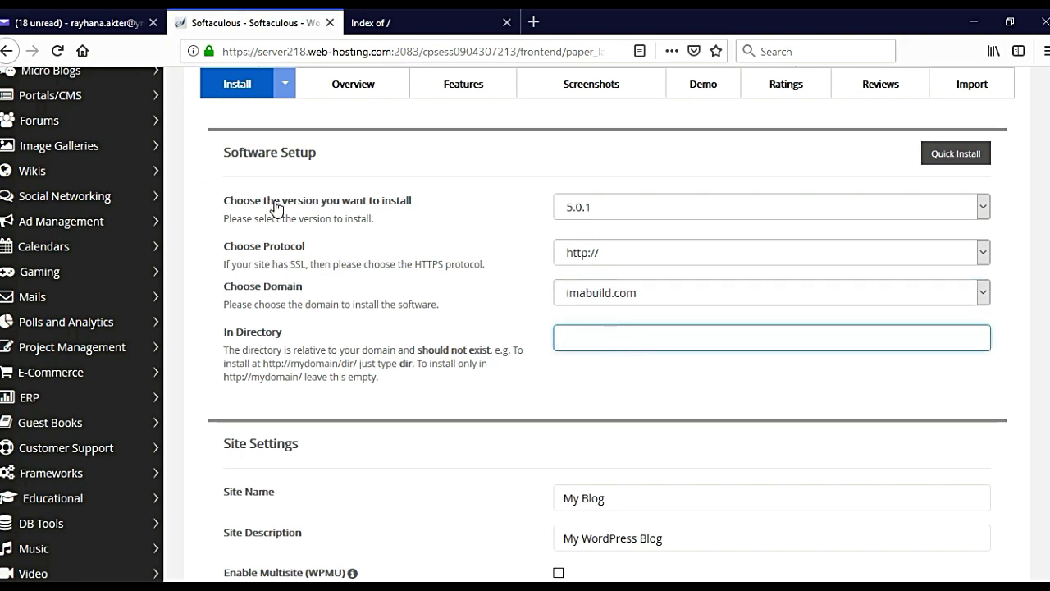
left_click(582, 208)
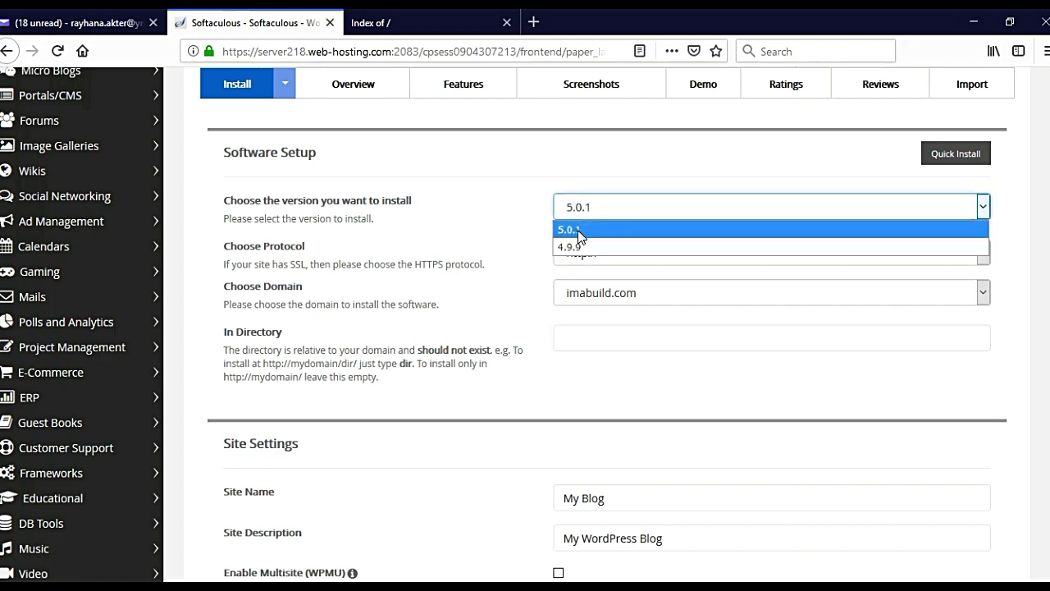
left_click(579, 232)
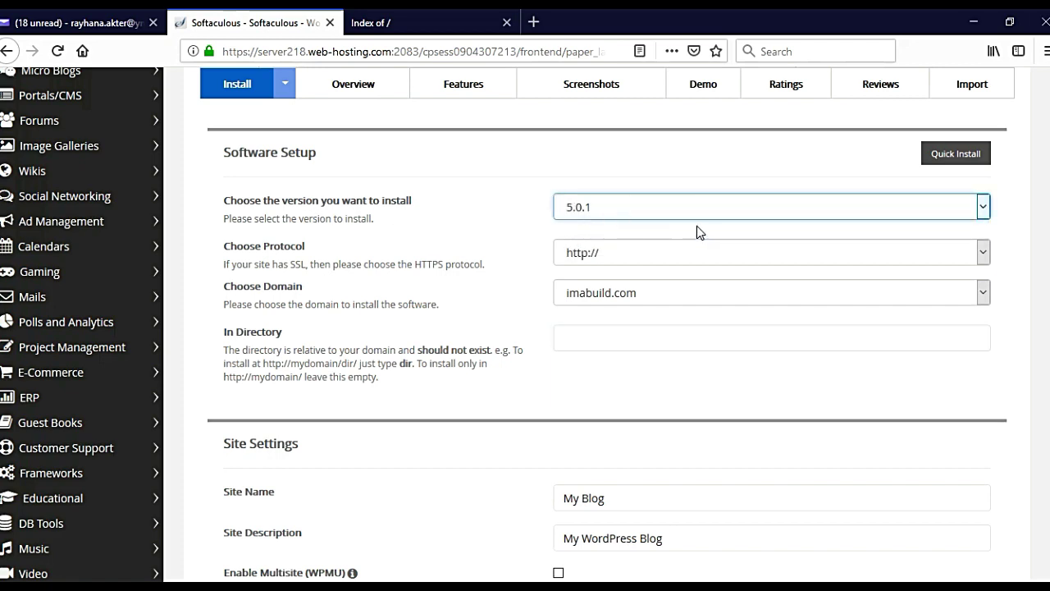
left_click(684, 207)
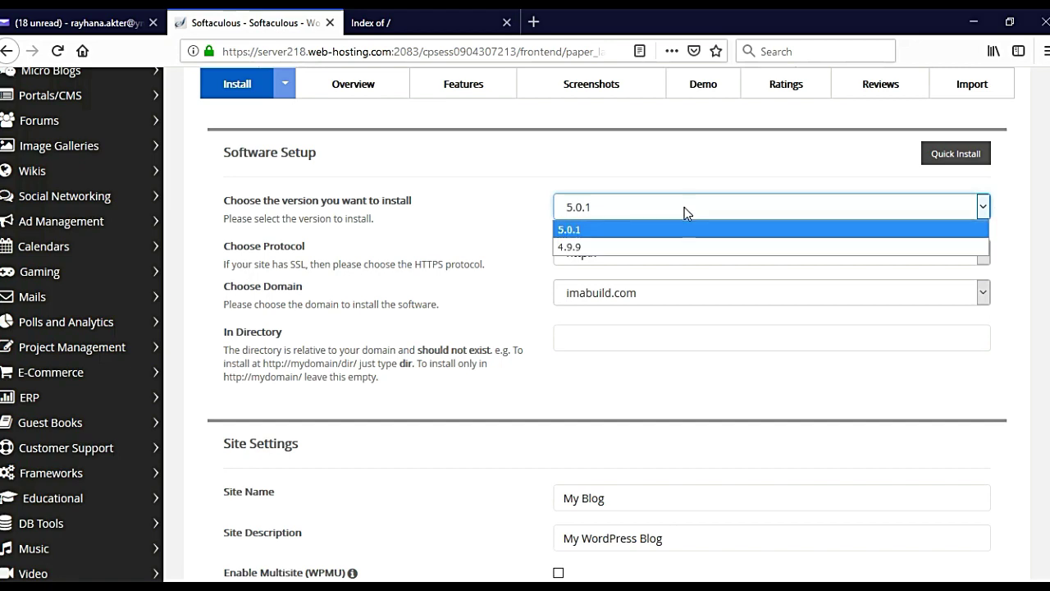
left_click(590, 232)
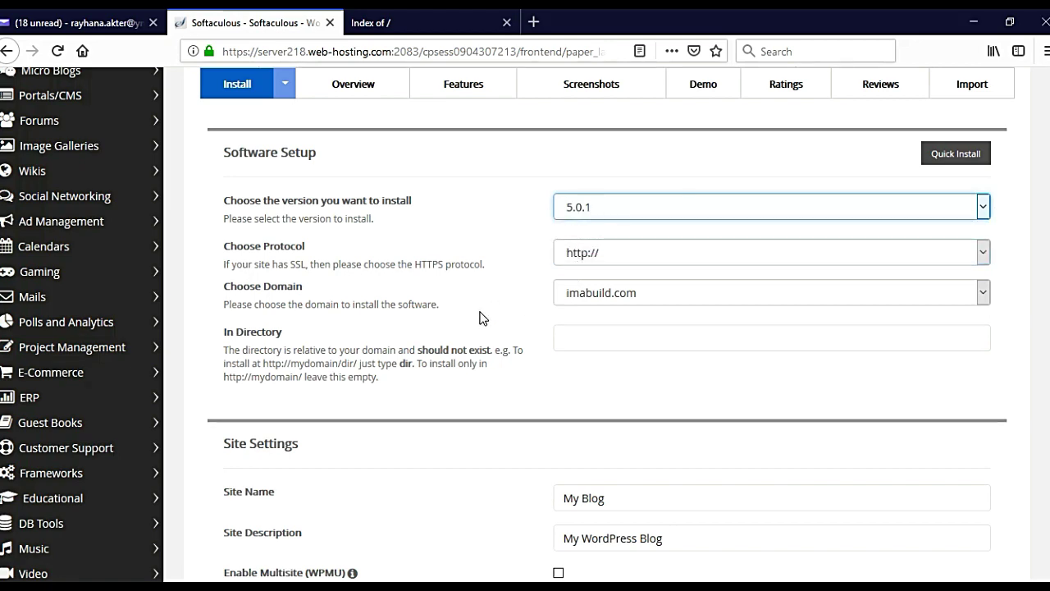
left_click(981, 253)
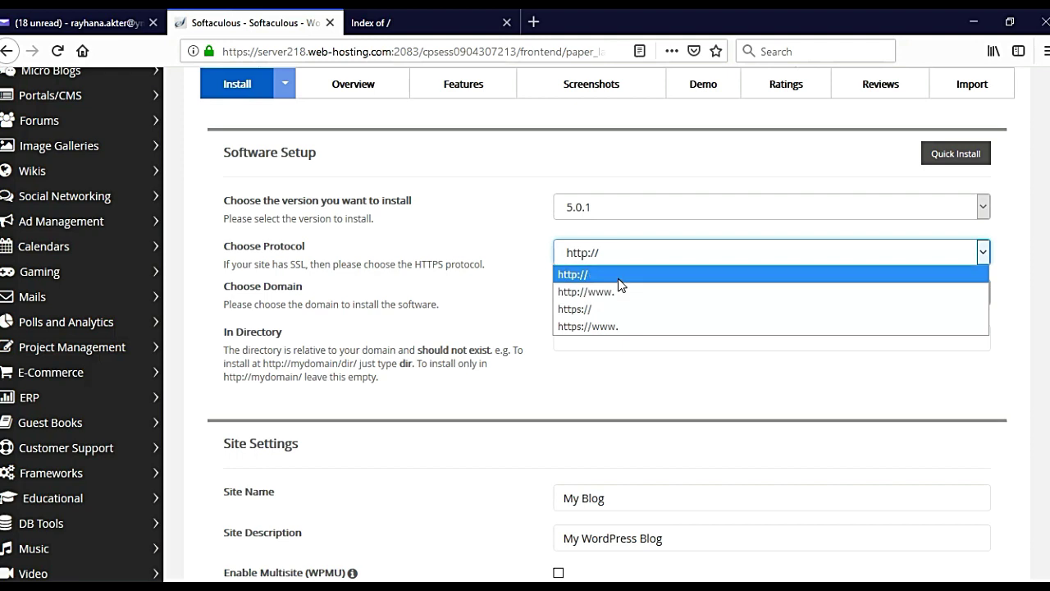
left_click(619, 277)
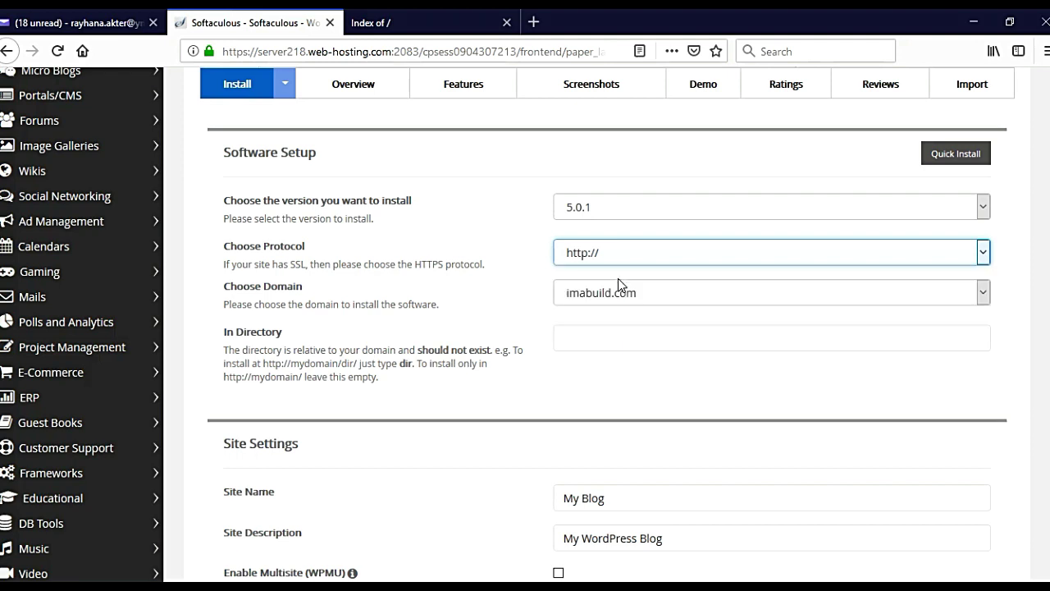
left_click(748, 261)
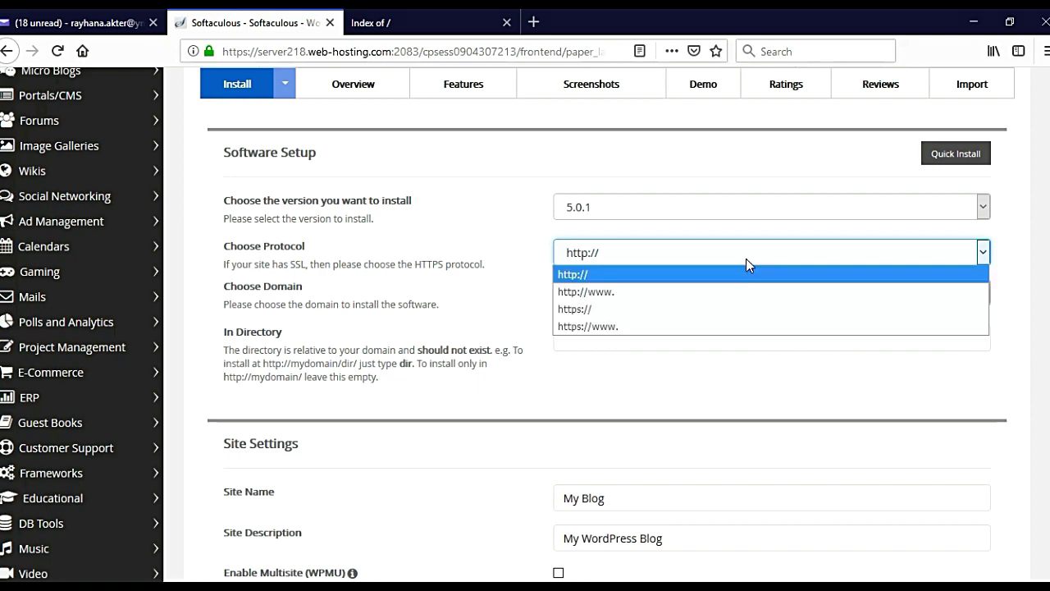
left_click(593, 283)
left_click(597, 256)
left_click(574, 275)
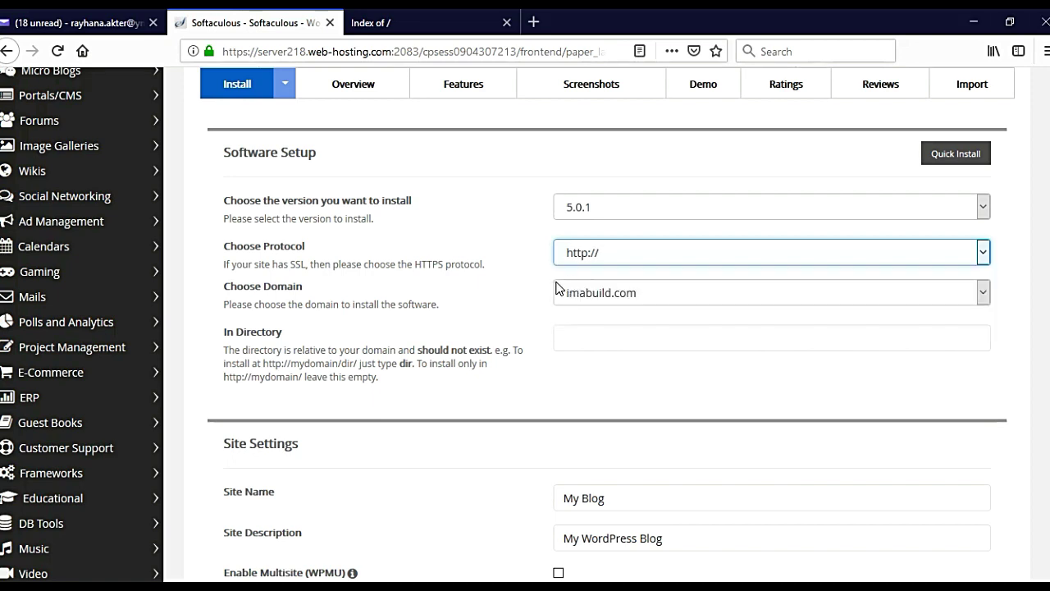
scroll(526, 293, "down", 2)
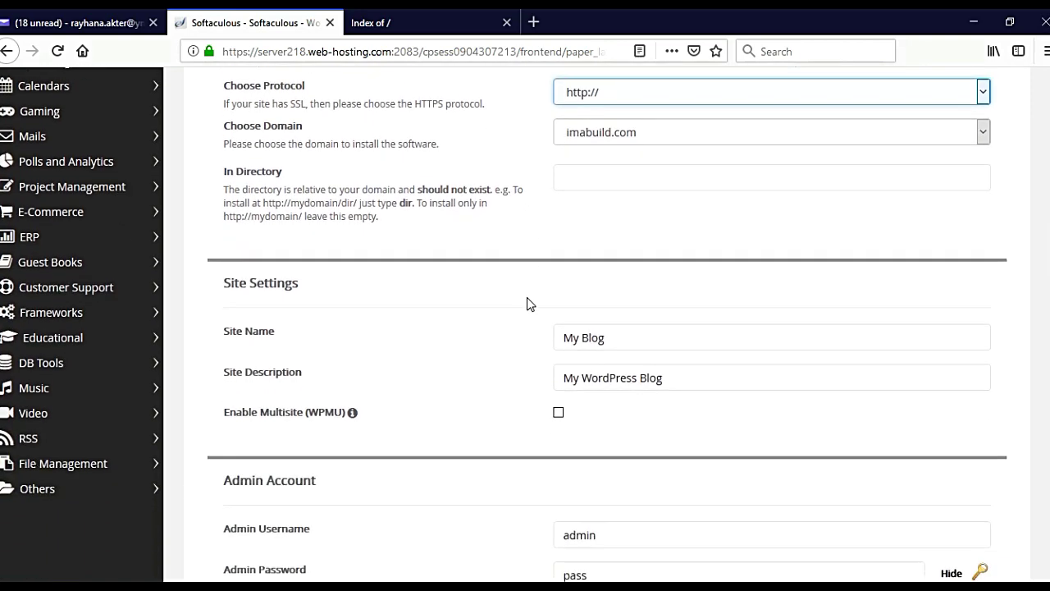
scroll(527, 300, "up", 2)
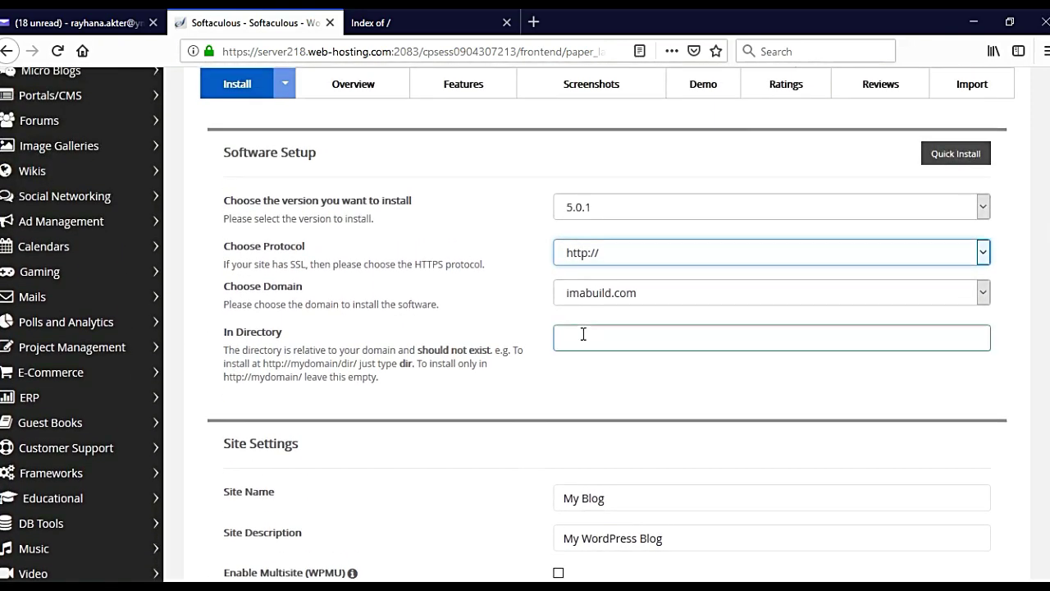
Step: Leave In Directory blank so WordPress installs at imabuild.com's root
left_click(582, 336)
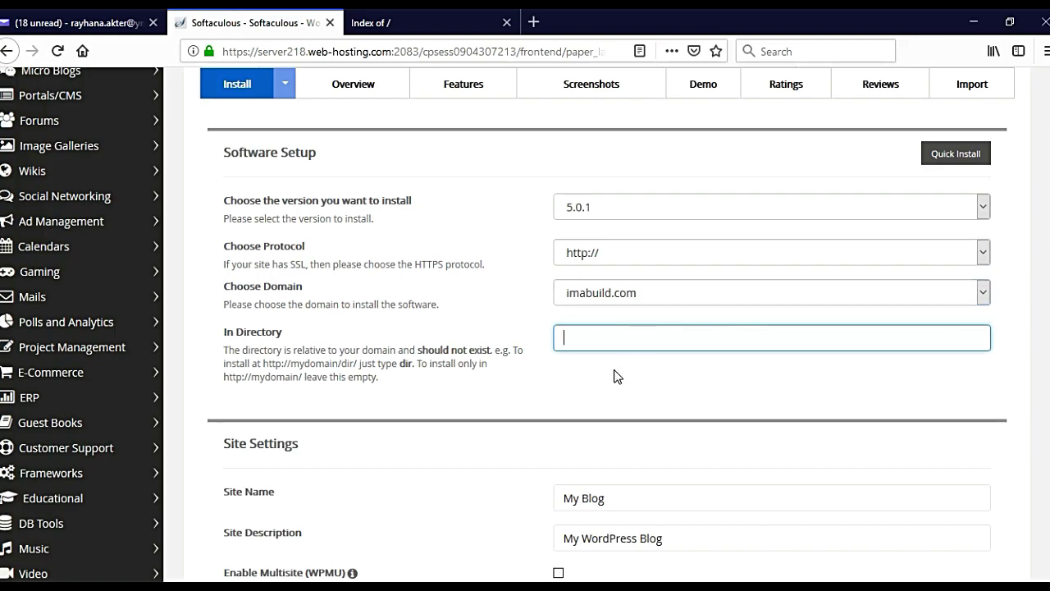
scroll(617, 373, "up", 2)
scroll(632, 398, "down", 3)
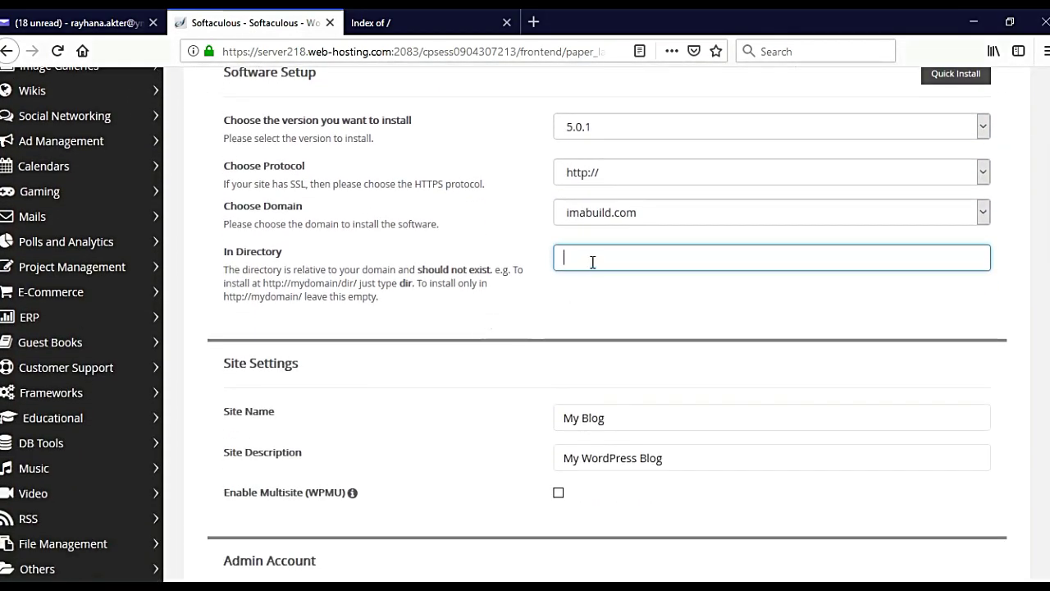
scroll(616, 261, "up", 1)
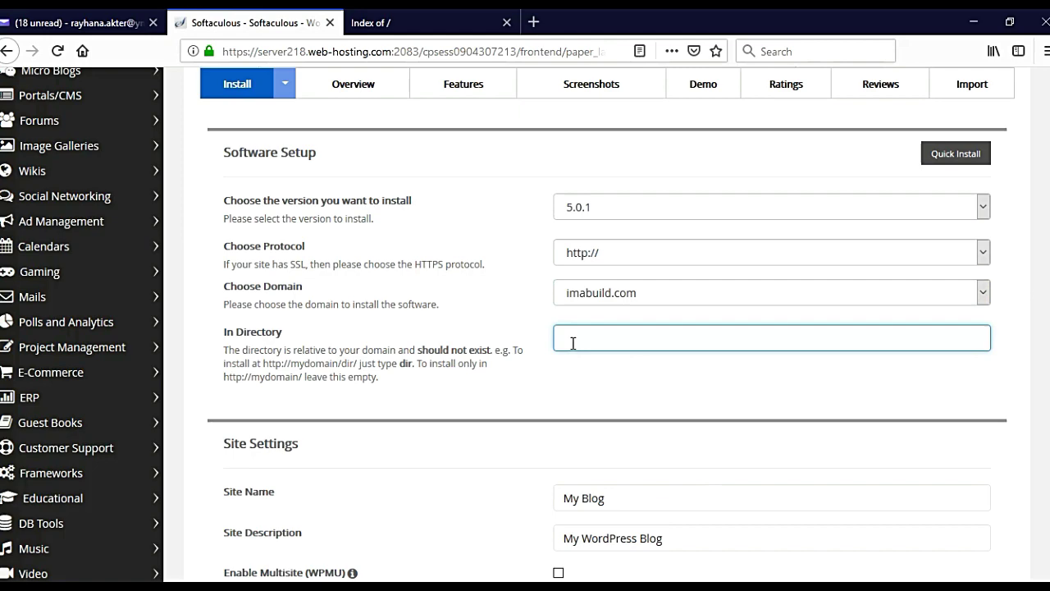
left_click(573, 386)
scroll(573, 387, "down", 1)
scroll(579, 390, "down", 3)
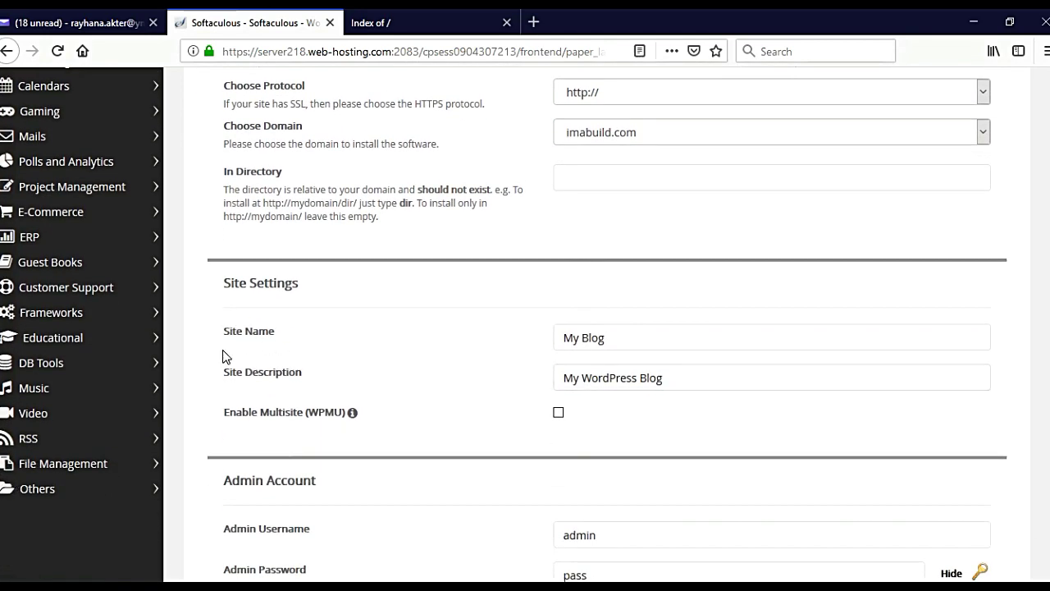
Step: Replace 'My Blog' and 'My WordPress Blog' with IMABUILD in Site Name and Site Description
left_click(599, 338)
left_click_drag(635, 337, 547, 342)
type("IMABUIL")
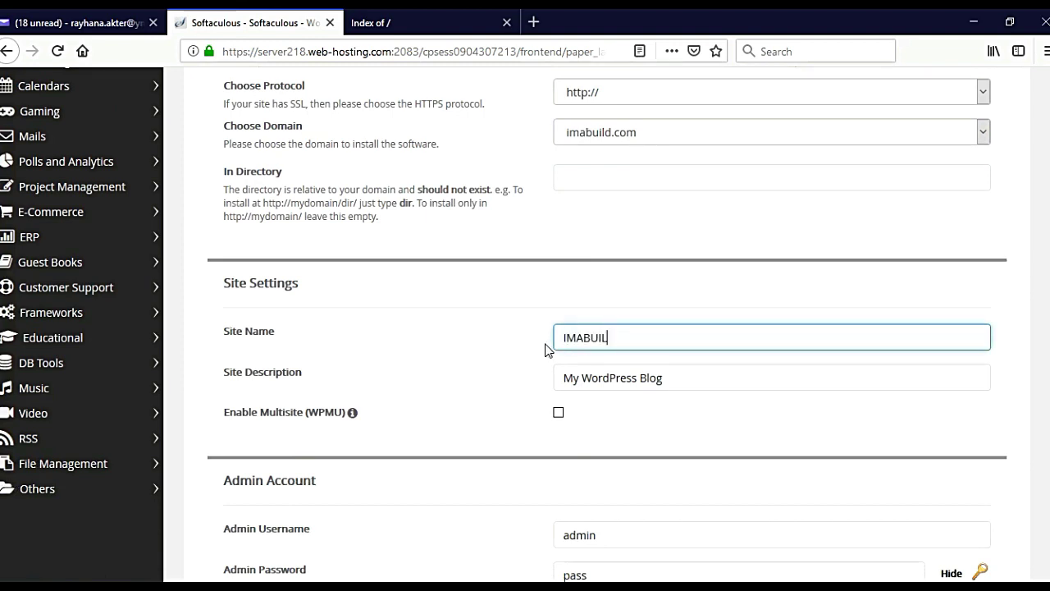
type("D")
key("ctrl+a")
key("ctrl+c")
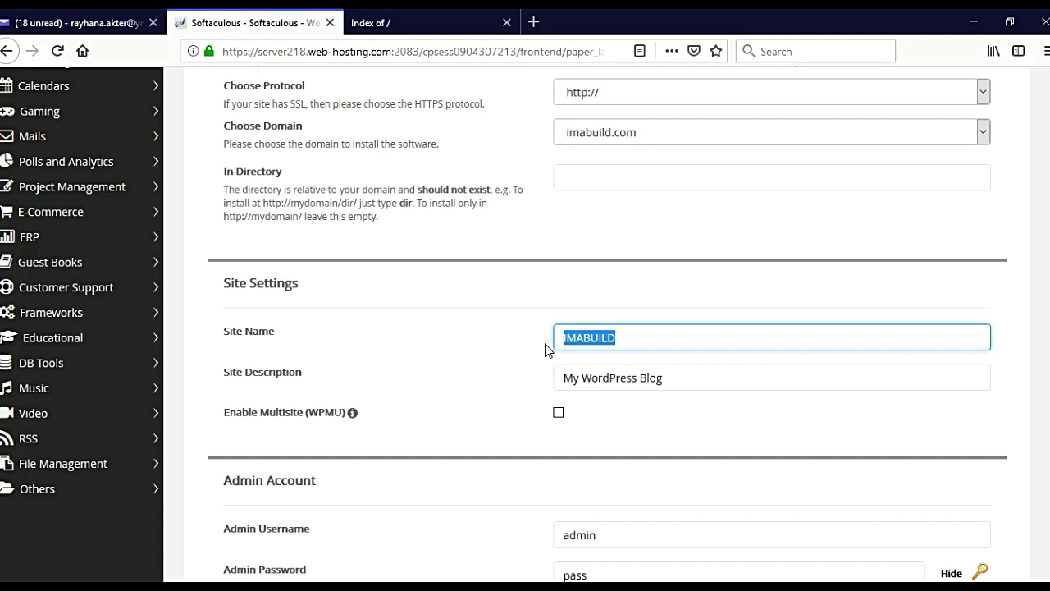
key("Tab")
key("ctrl+v")
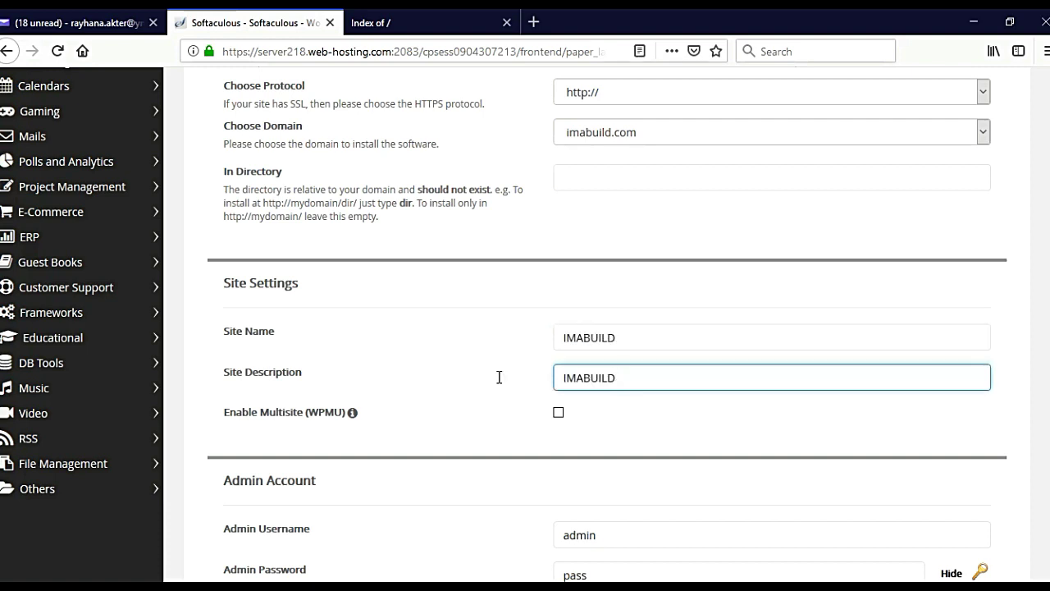
left_click_drag(632, 377, 550, 382)
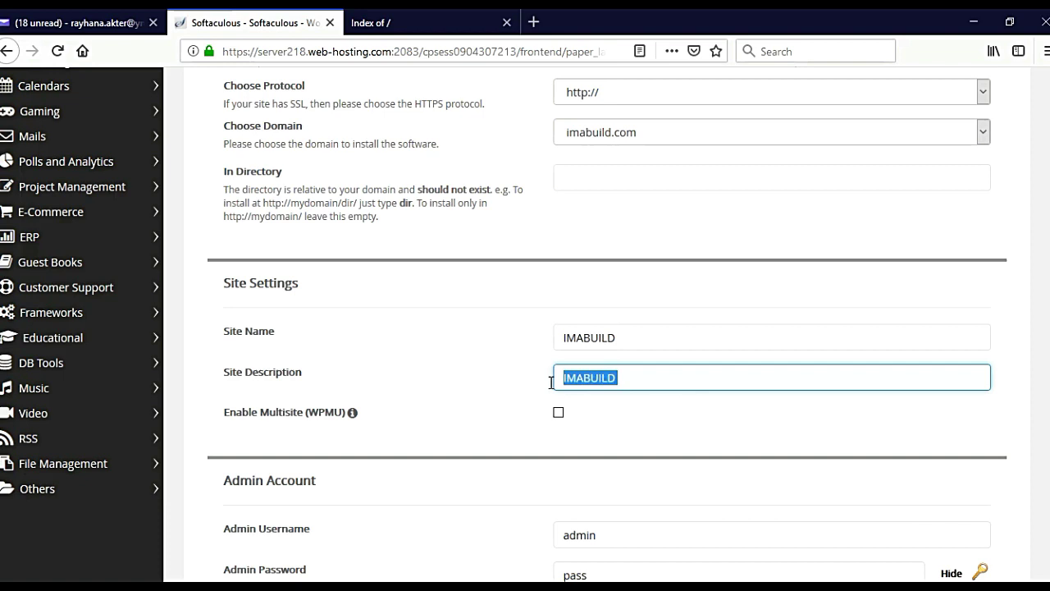
left_click(649, 345)
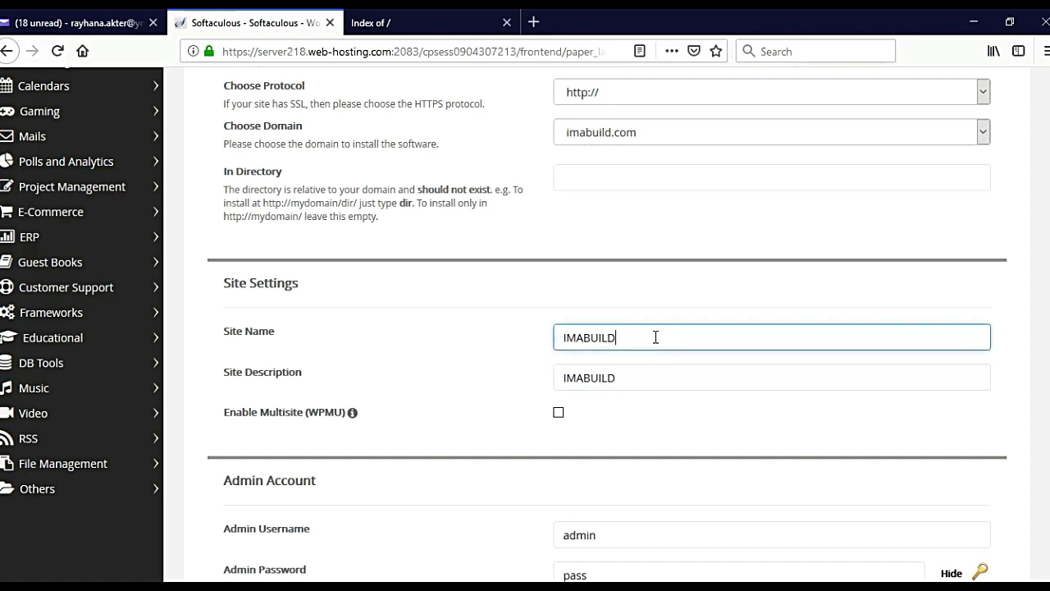
left_click_drag(655, 337, 546, 337)
left_click(660, 381)
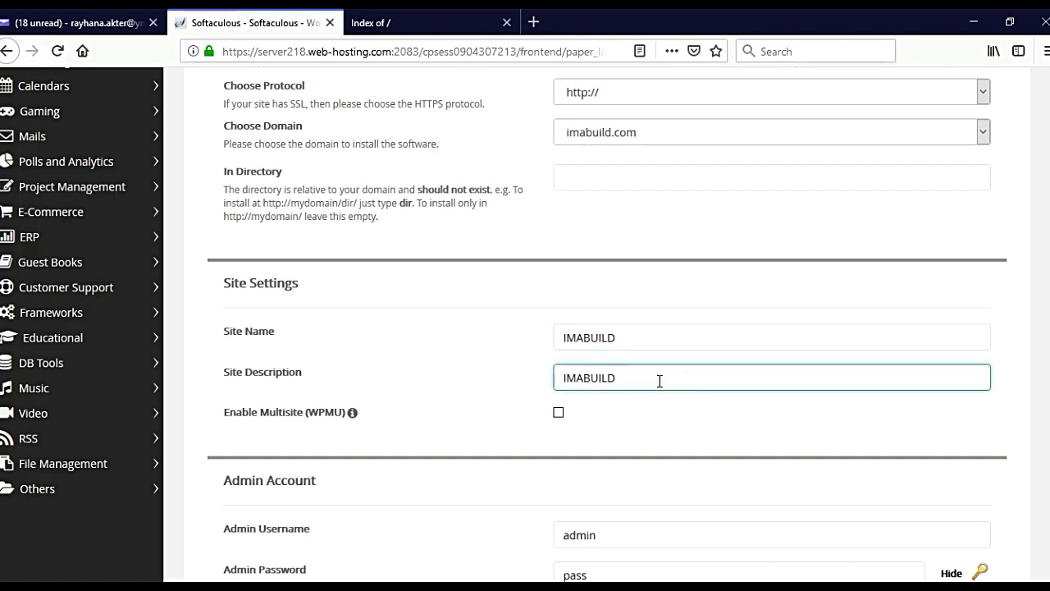
scroll(653, 380, "down", 2)
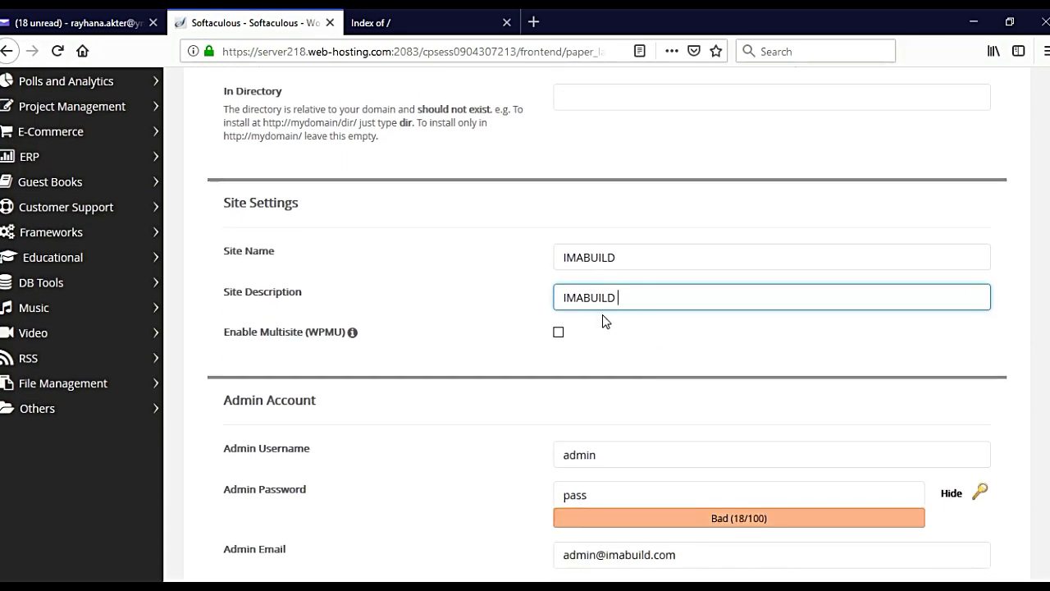
Step: Change the admin username from admin to imabuild and set a strong password (78/100)
scroll(628, 369, "down", 2)
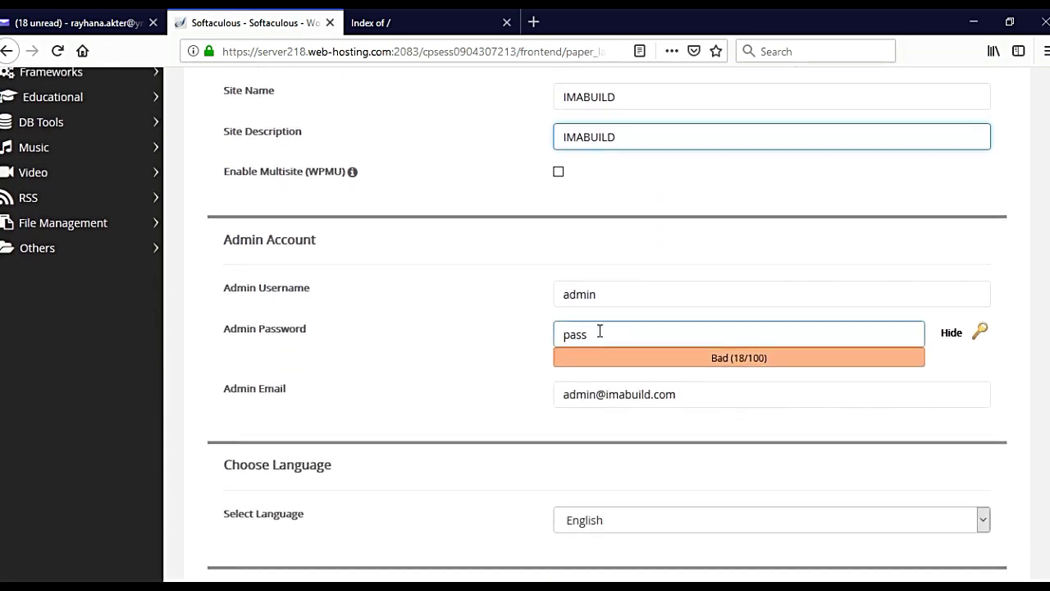
left_click(626, 296)
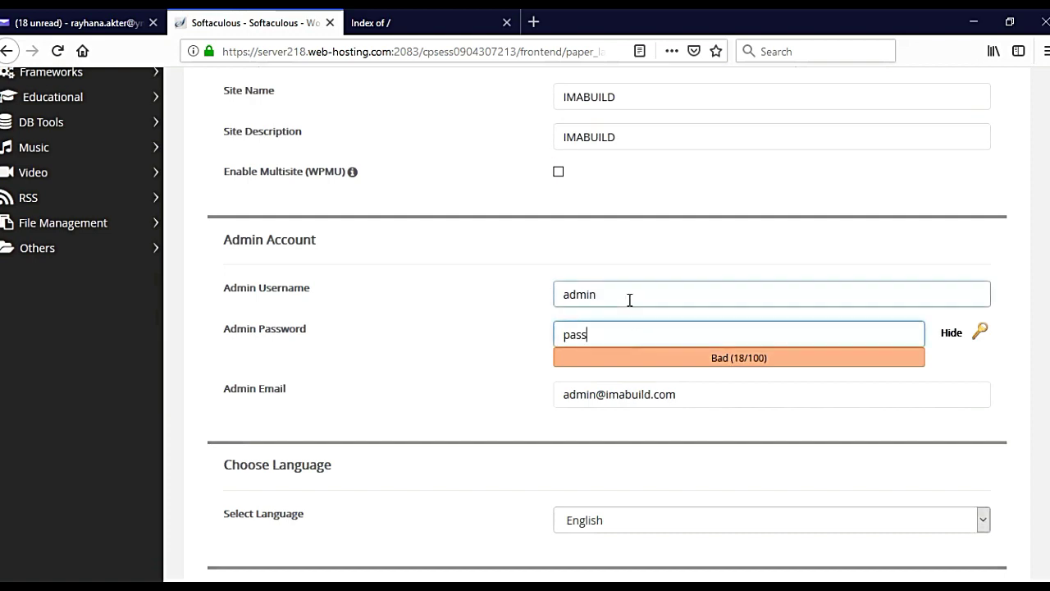
left_click(624, 336)
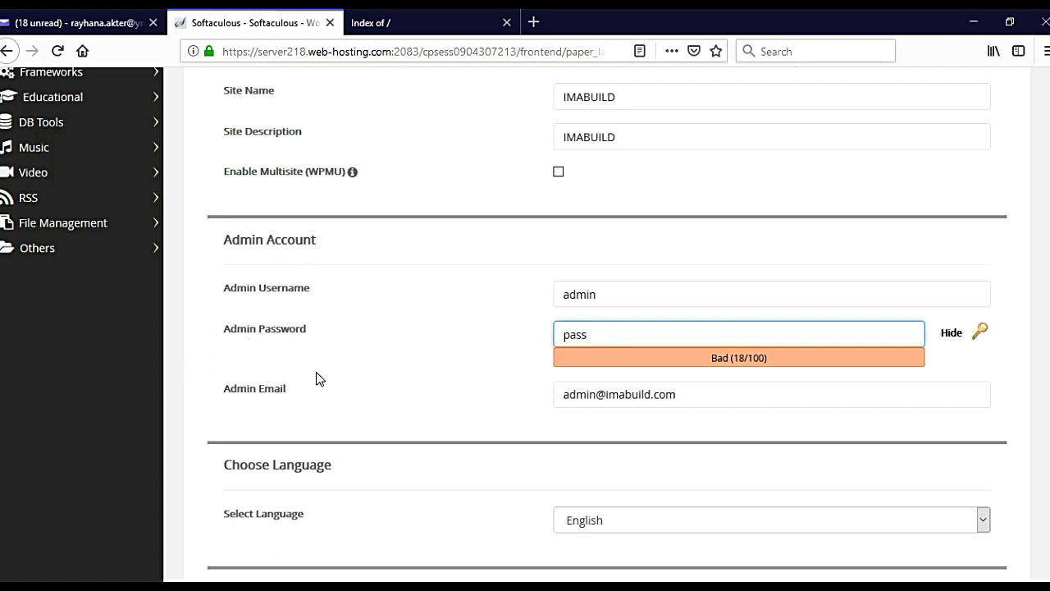
left_click(687, 293)
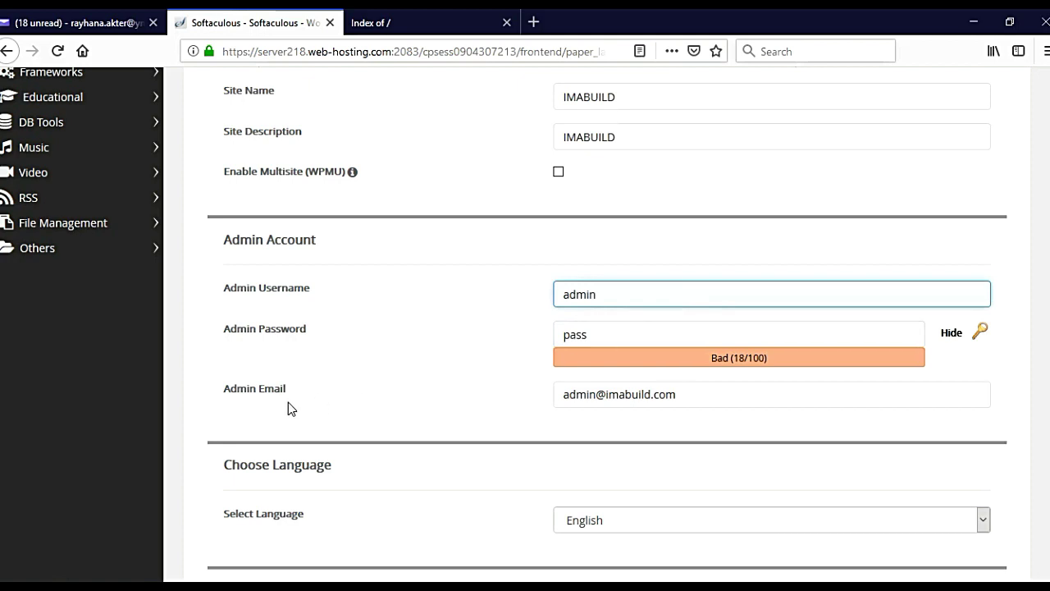
left_click(712, 392)
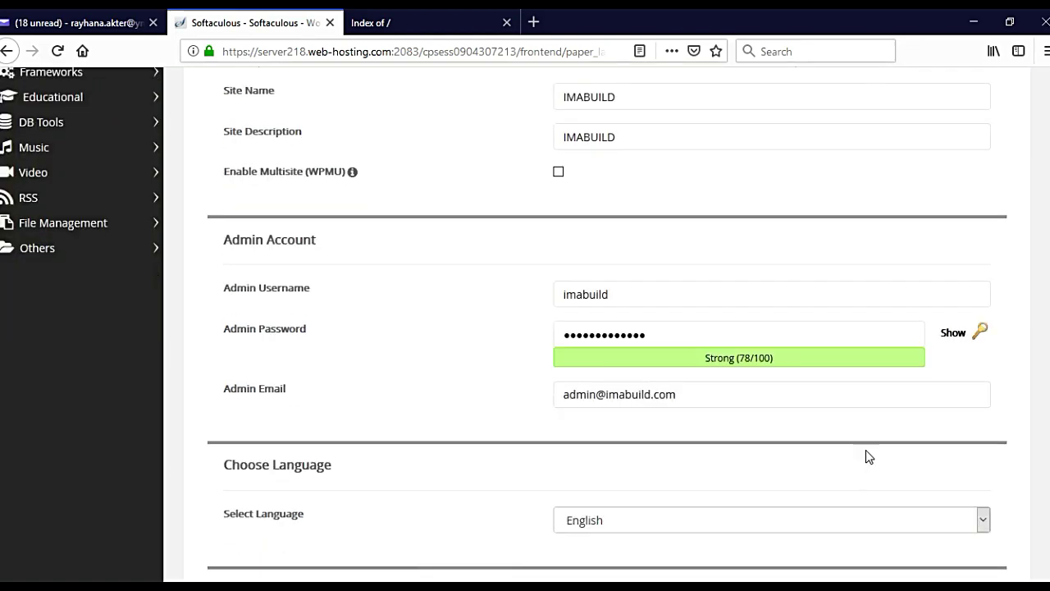
scroll(867, 453, "down", 2)
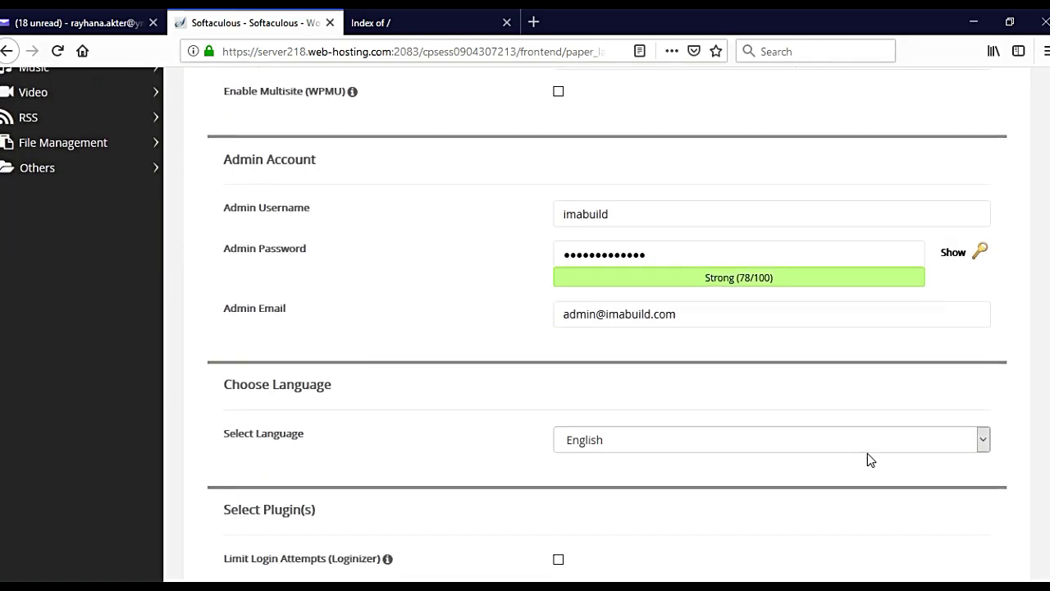
scroll(867, 453, "down", 2)
scroll(867, 453, "down", 2)
scroll(870, 460, "down", 1)
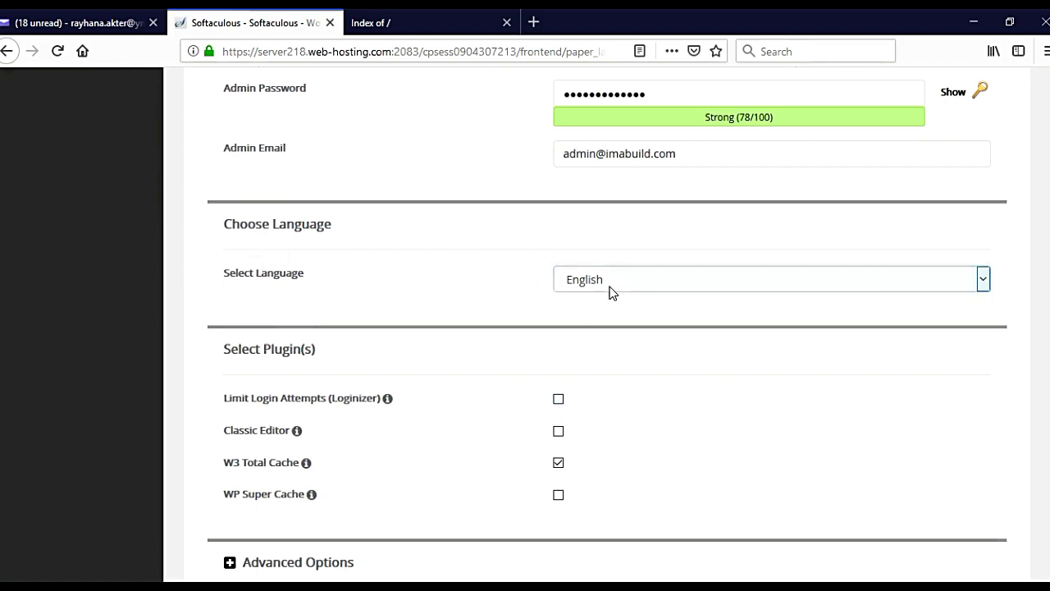
scroll(664, 374, "down", 2)
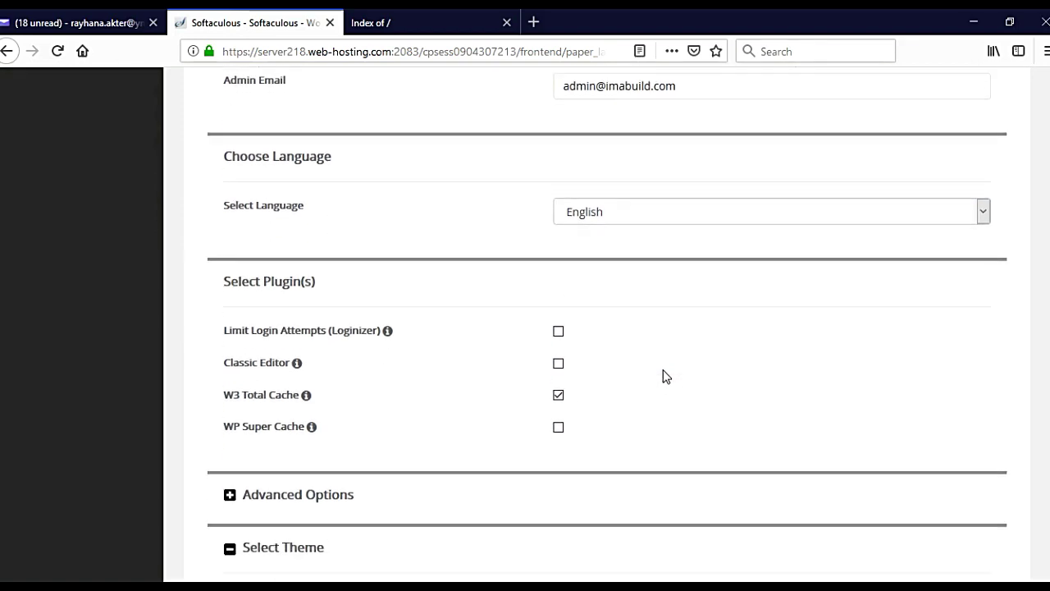
scroll(664, 374, "down", 2)
scroll(665, 375, "down", 2)
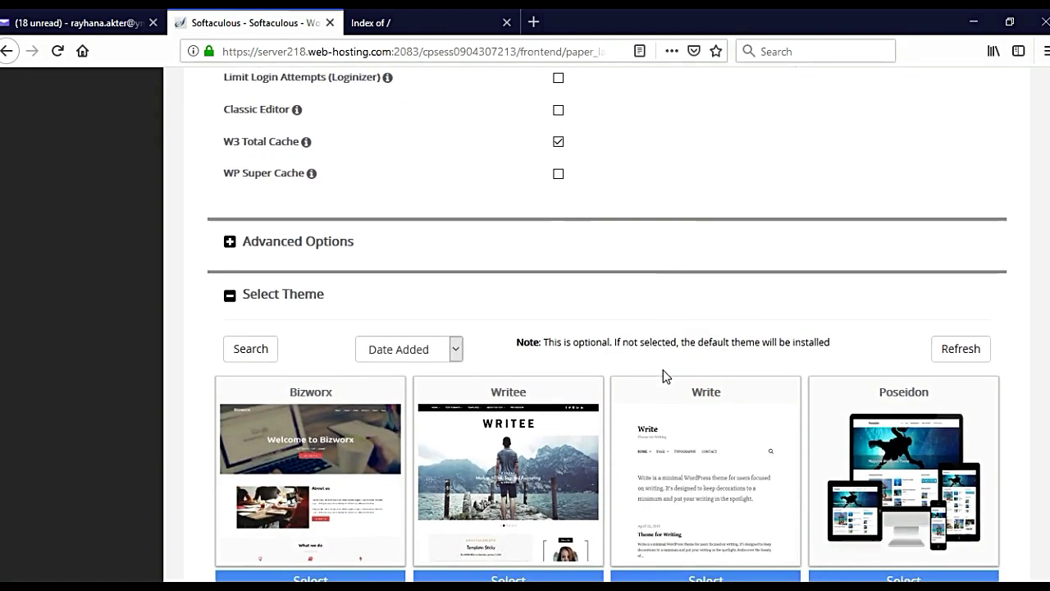
scroll(663, 373, "down", 2)
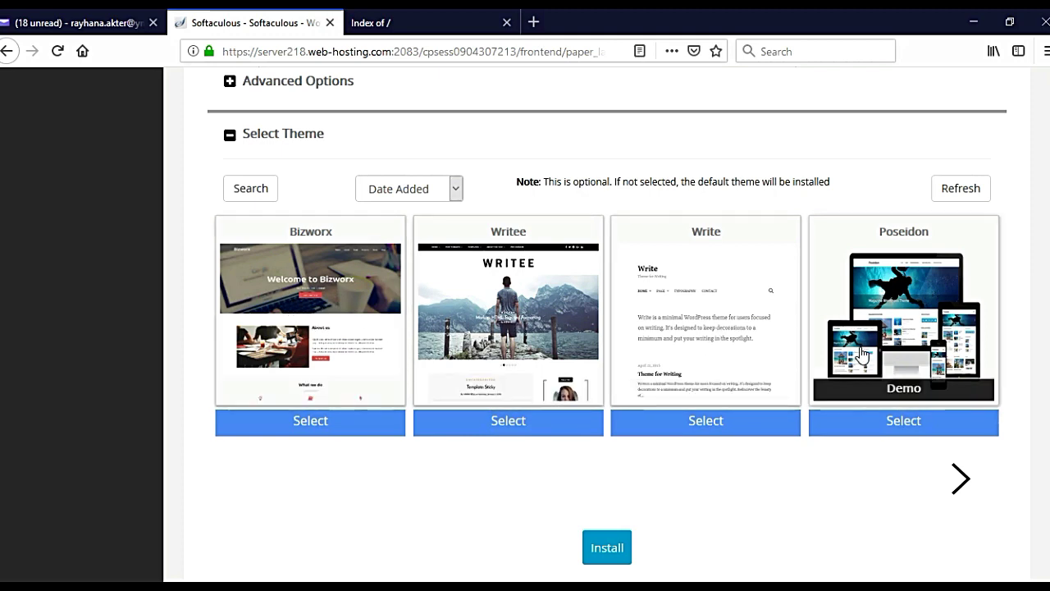
scroll(874, 345, "up", 1)
scroll(860, 369, "down", 1)
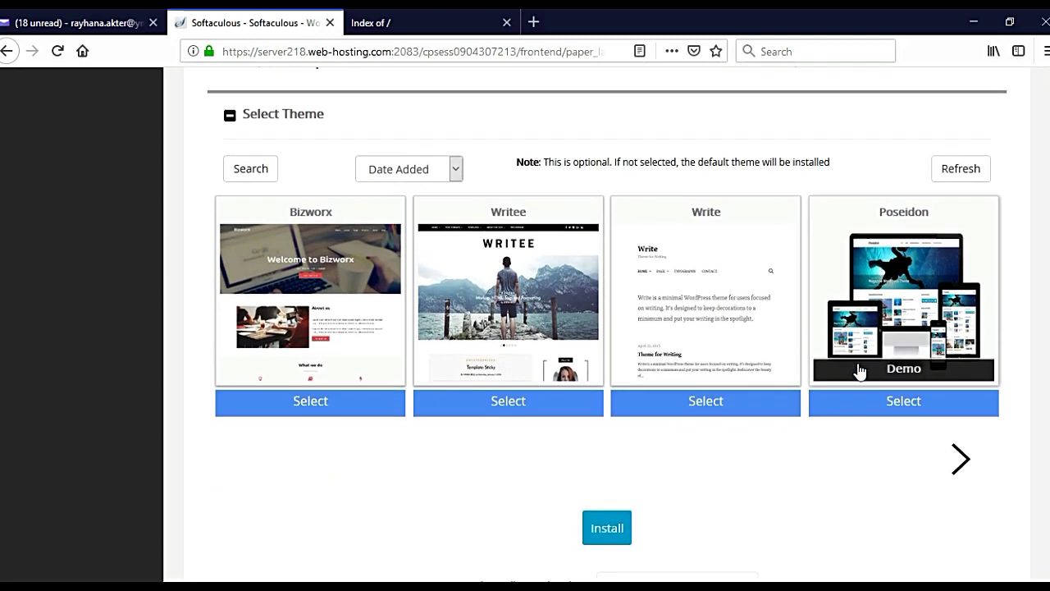
scroll(860, 369, "down", 1)
scroll(860, 372, "down", 1)
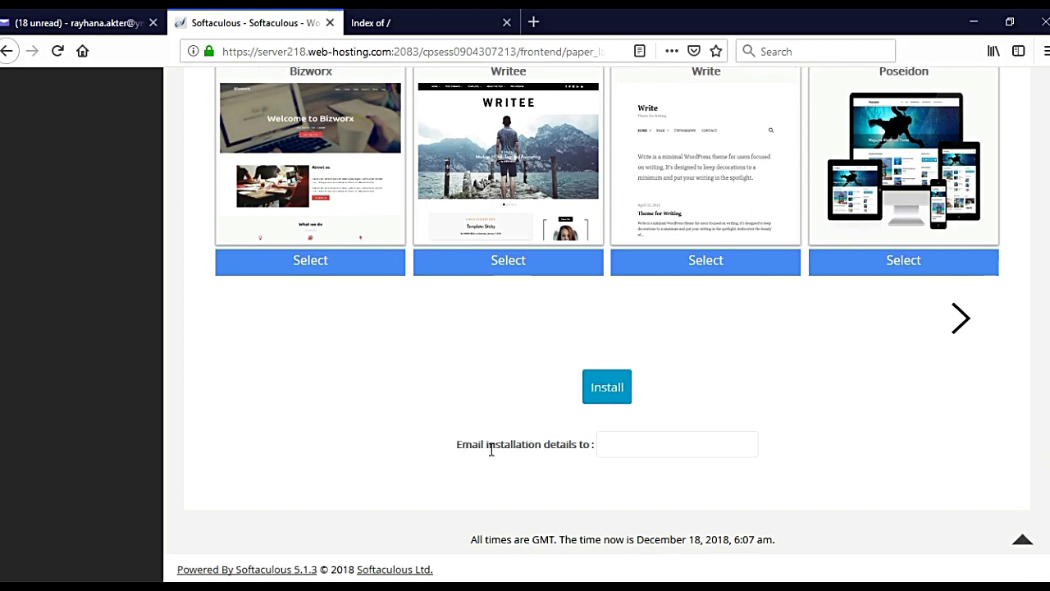
Step: Run the WordPress install for imabuild.com, declining Firefox's offer to save the login
left_click_drag(489, 444, 600, 450)
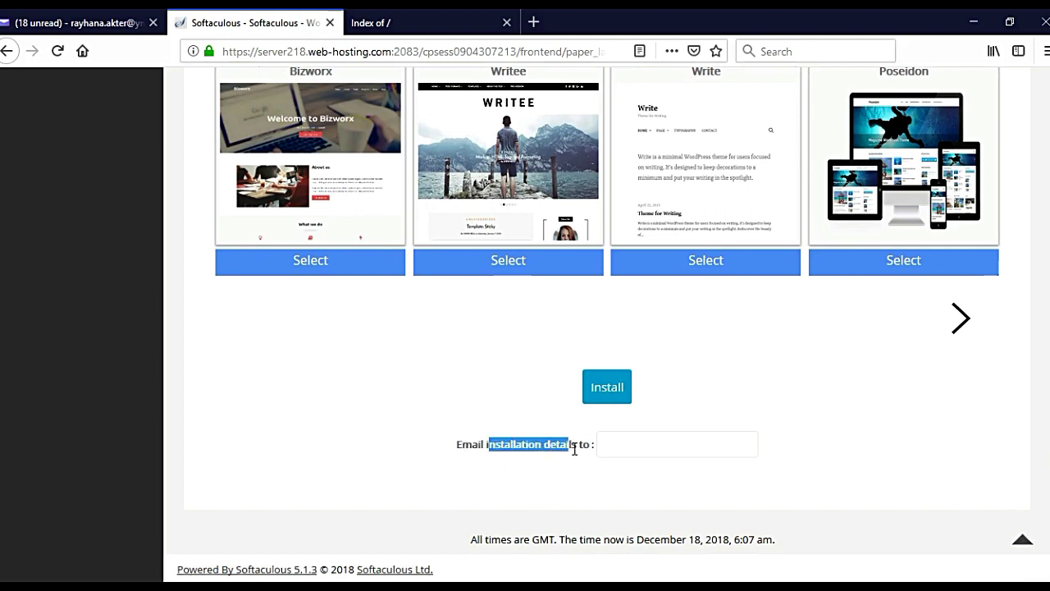
left_click(621, 444)
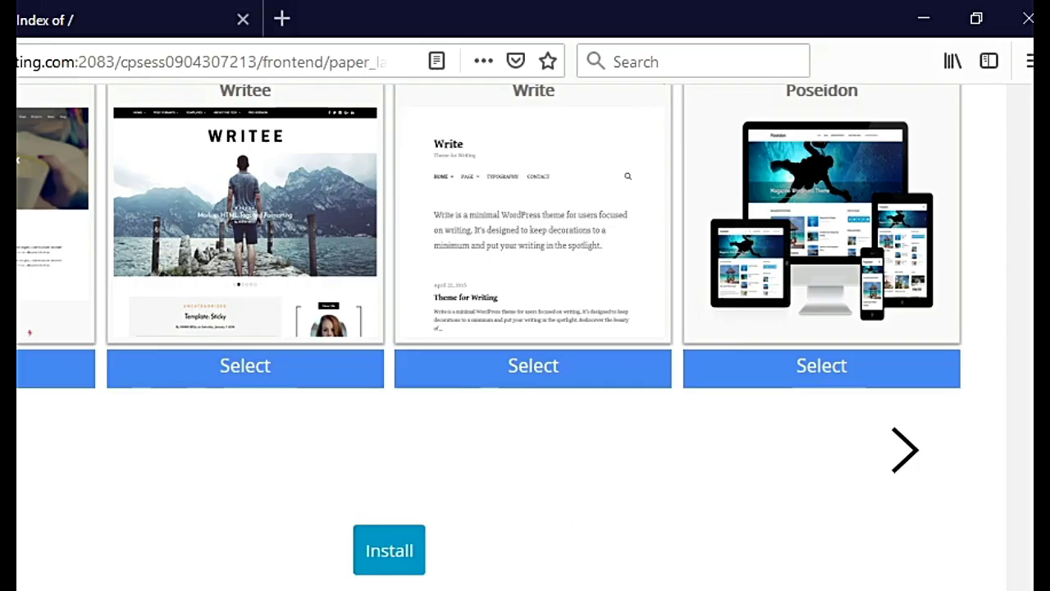
left_click(399, 566)
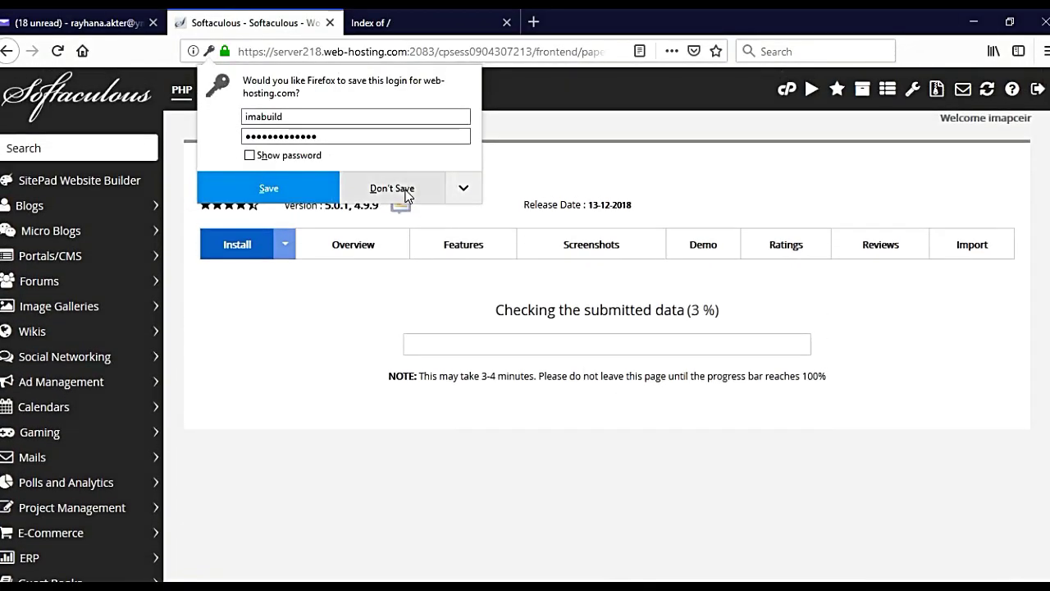
left_click(412, 202)
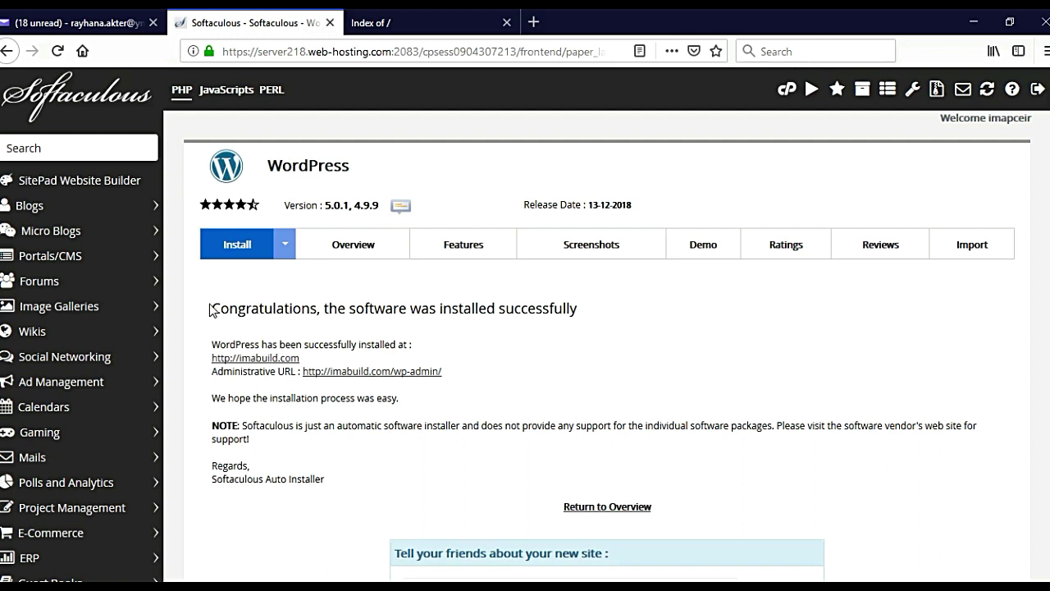
Step: Highlight the success message, site URL and wp-admin URL, then go to the 'Index of /' tab
mouse_move(210, 308)
left_mouse_down()
mouse_move(529, 300)
mouse_move(605, 317)
left_mouse_up()
mouse_move(210, 344)
left_mouse_down()
mouse_move(283, 369)
mouse_move(408, 343)
left_mouse_up()
left_click(304, 359)
left_click_drag(304, 358, 212, 359)
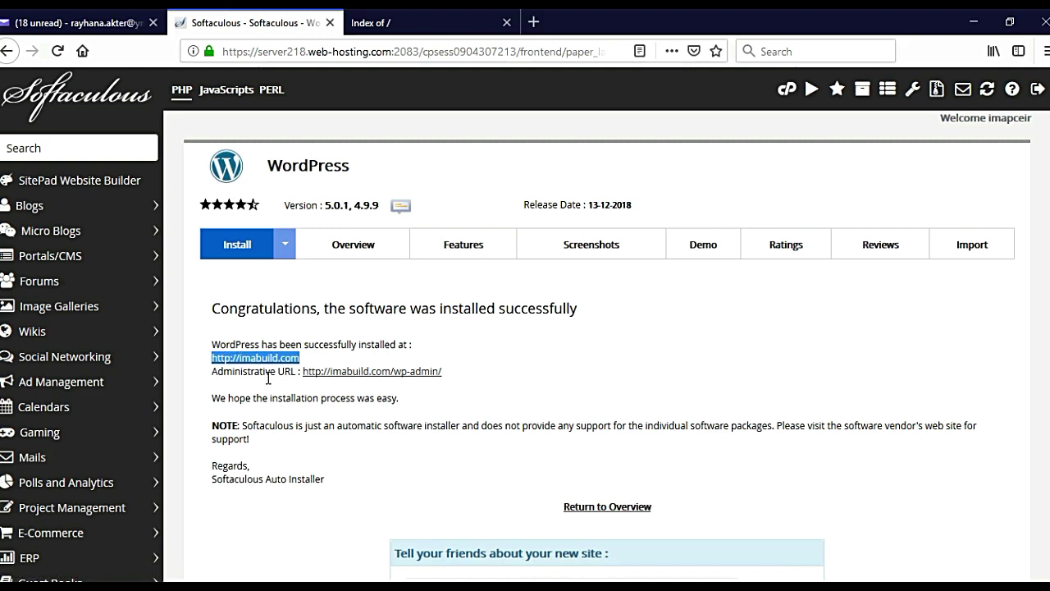
left_click_drag(298, 371, 448, 379)
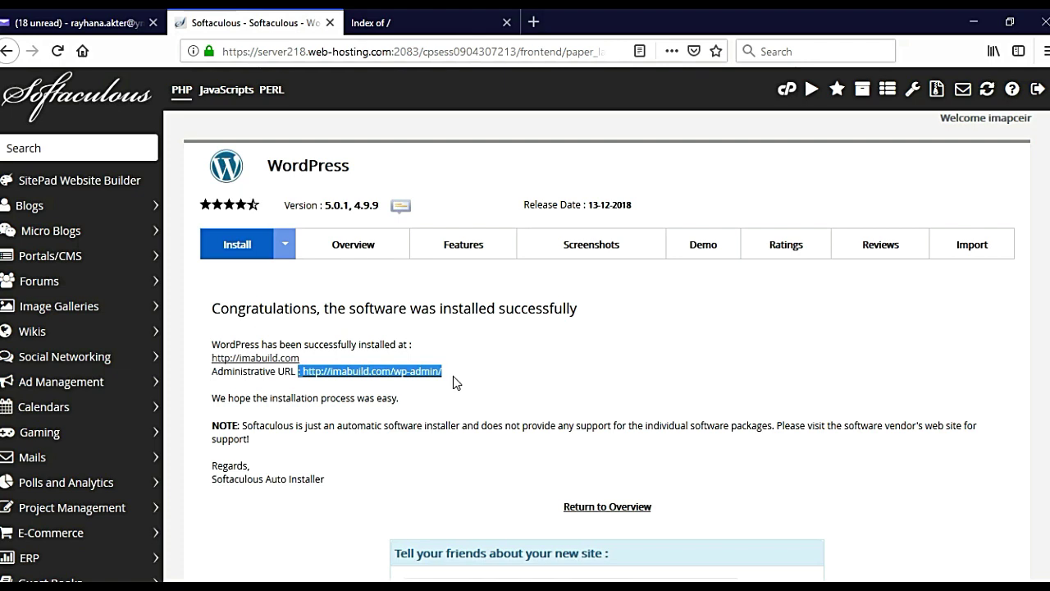
left_click(406, 23)
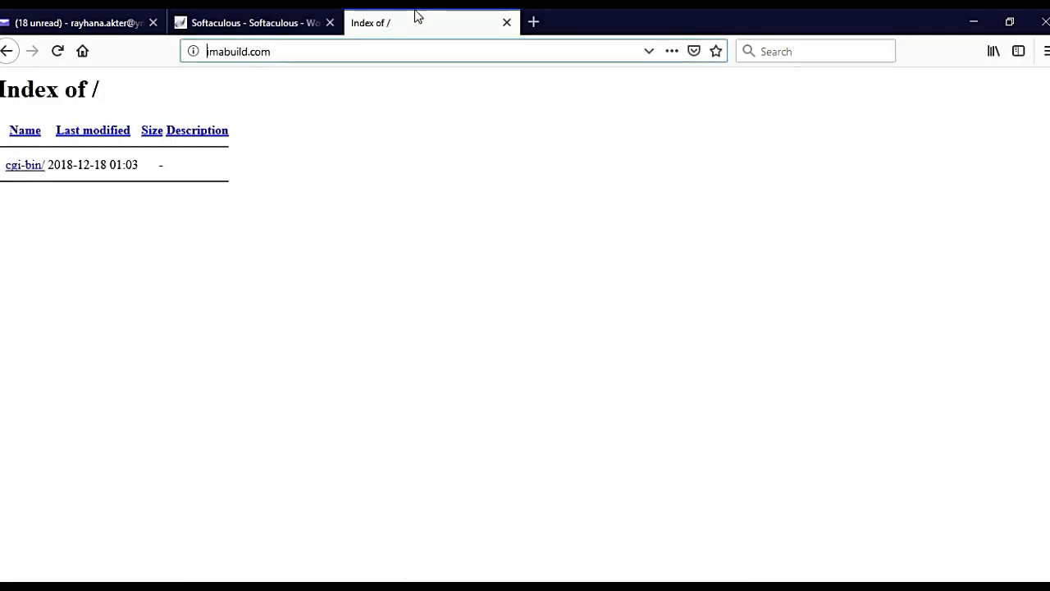
Step: Reload imabuild.com and scroll through the IMABUILD home page with its Hello world! post
left_click(57, 52)
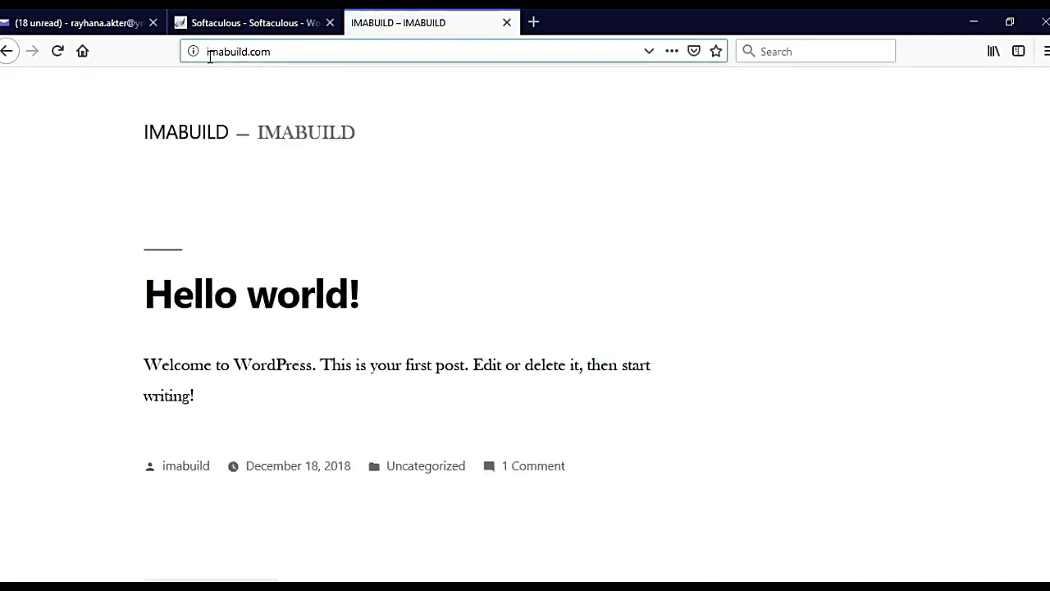
left_click(288, 52)
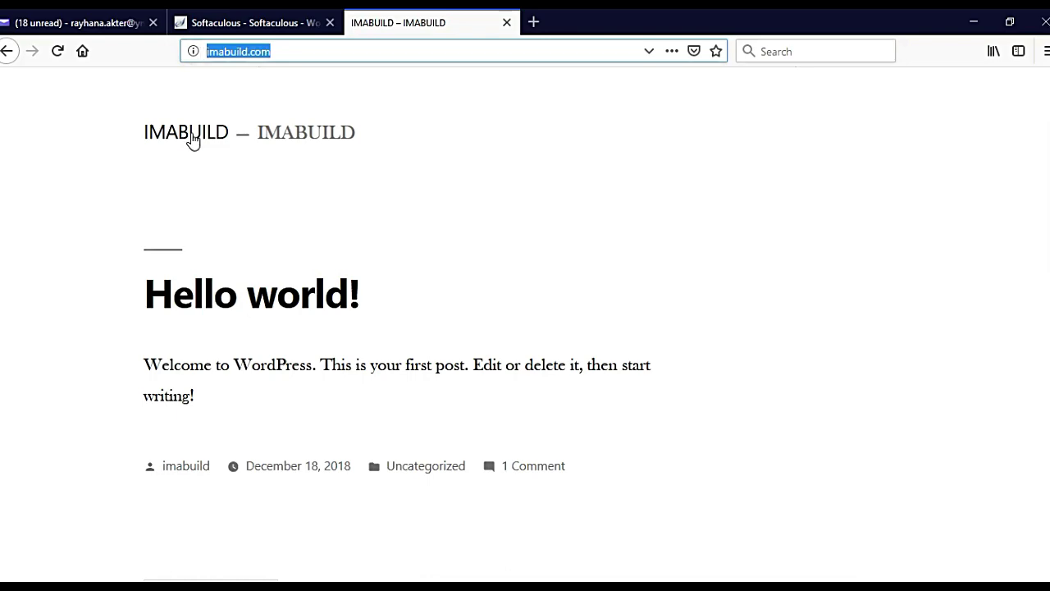
scroll(253, 318, "down", 4)
scroll(254, 318, "up", 4)
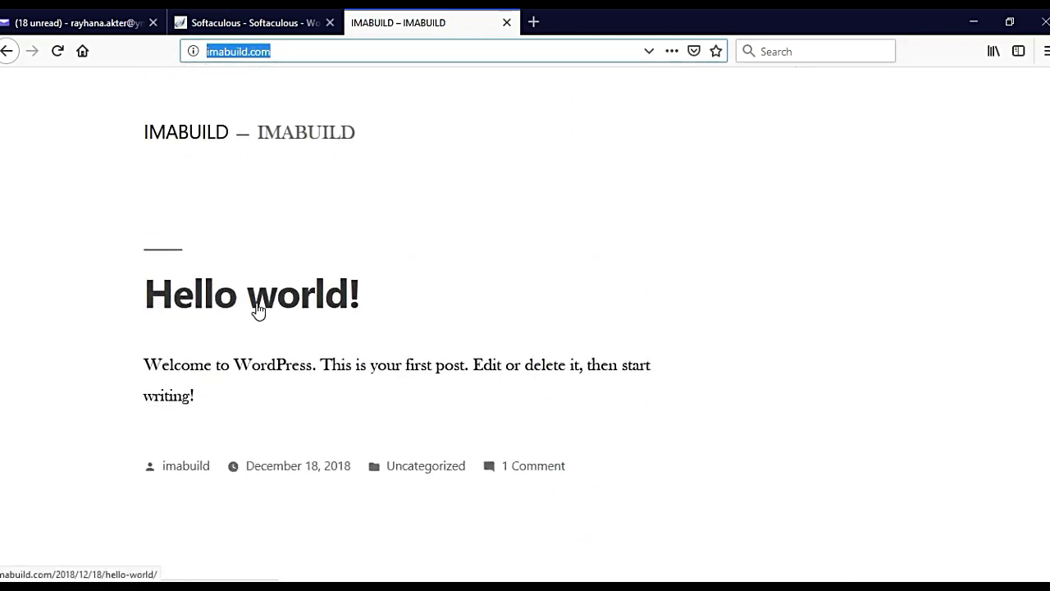
scroll(254, 238, "down", 1)
scroll(254, 240, "down", 1)
scroll(254, 239, "up", 1)
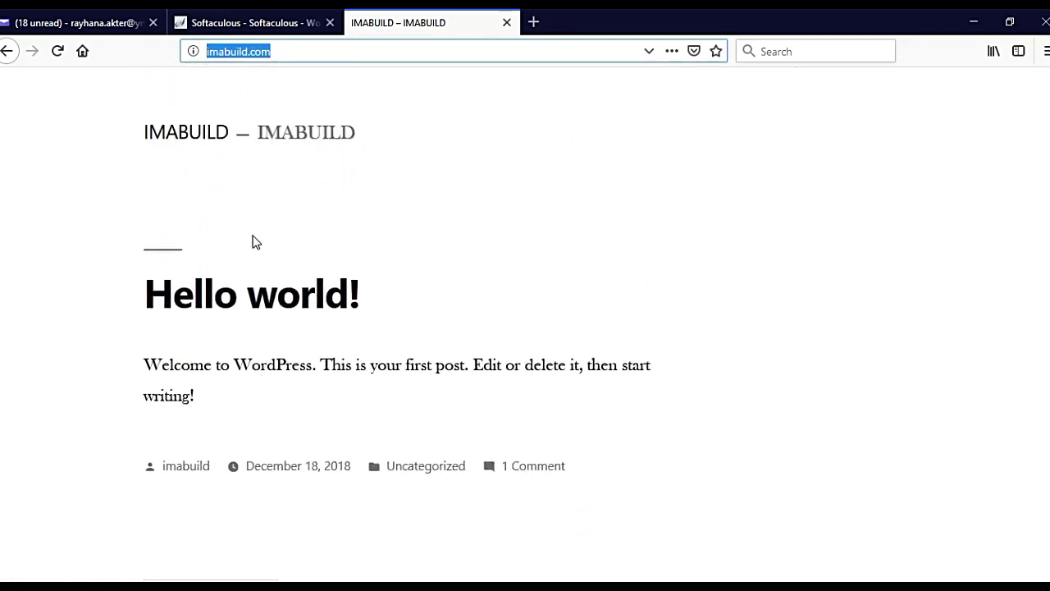
scroll(246, 242, "down", 1)
scroll(177, 244, "up", 1)
scroll(177, 244, "up", 1)
scroll(254, 401, "down", 5)
scroll(368, 408, "down", 5)
key("Return")
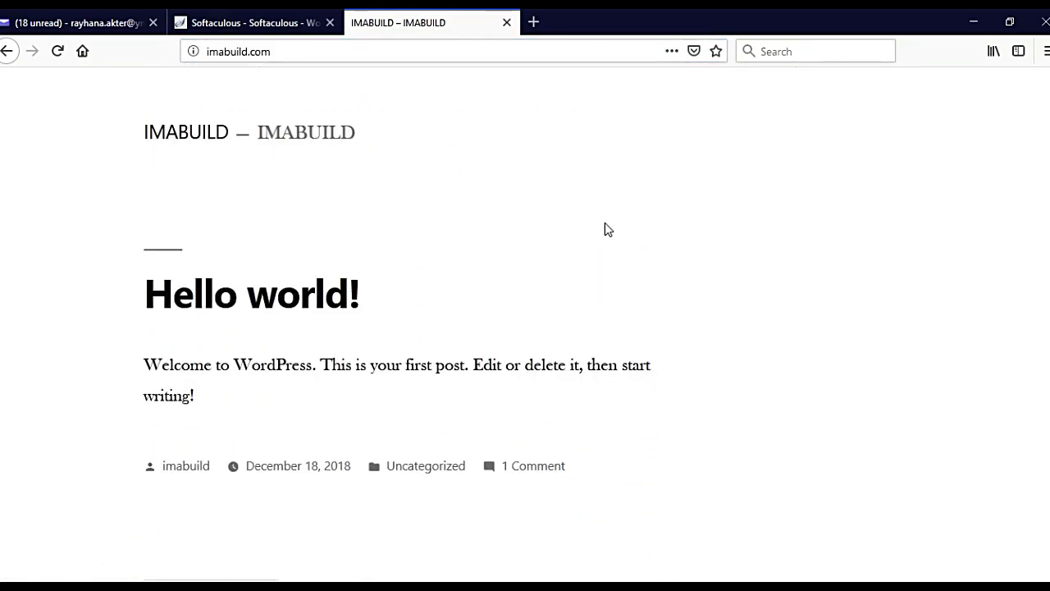